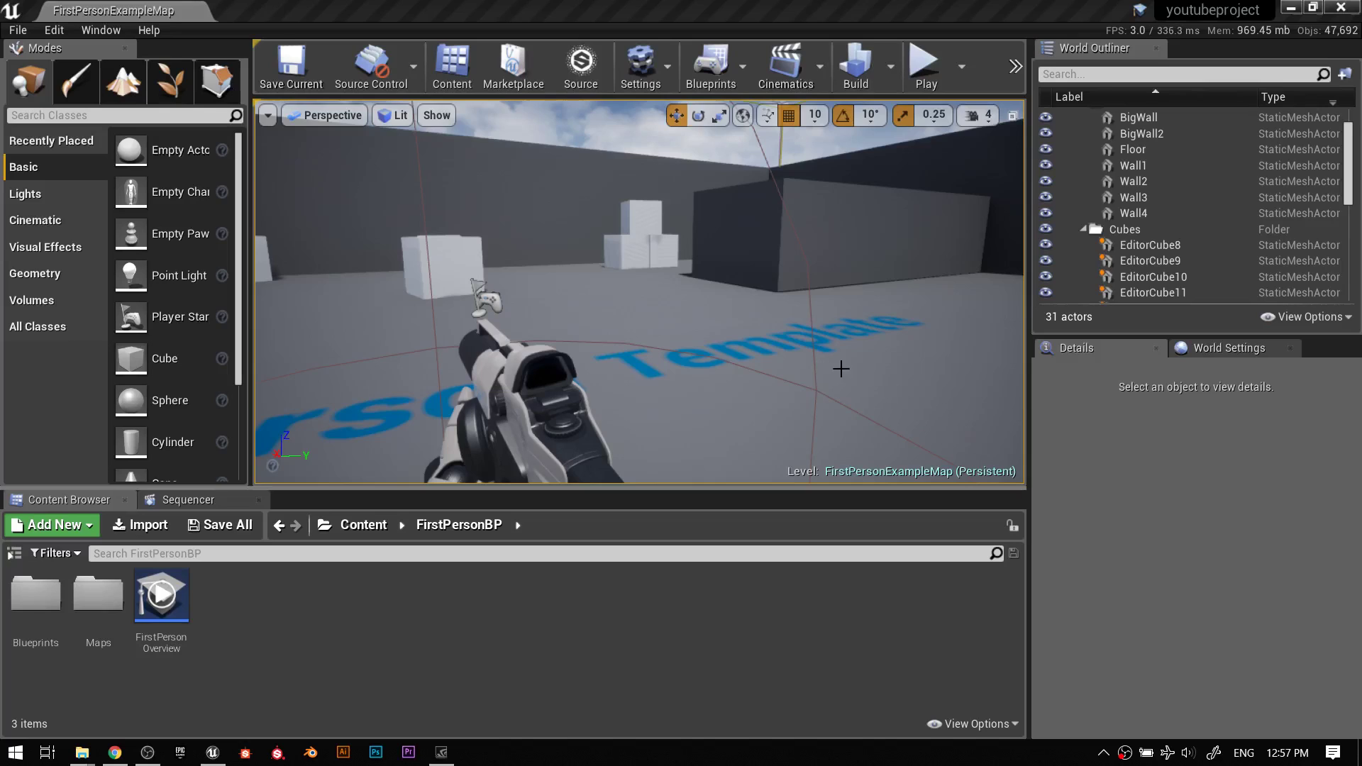
Look around the first-person level's walls and cubes, then open the console command bar.
right_drag(730, 267, 753, 273)
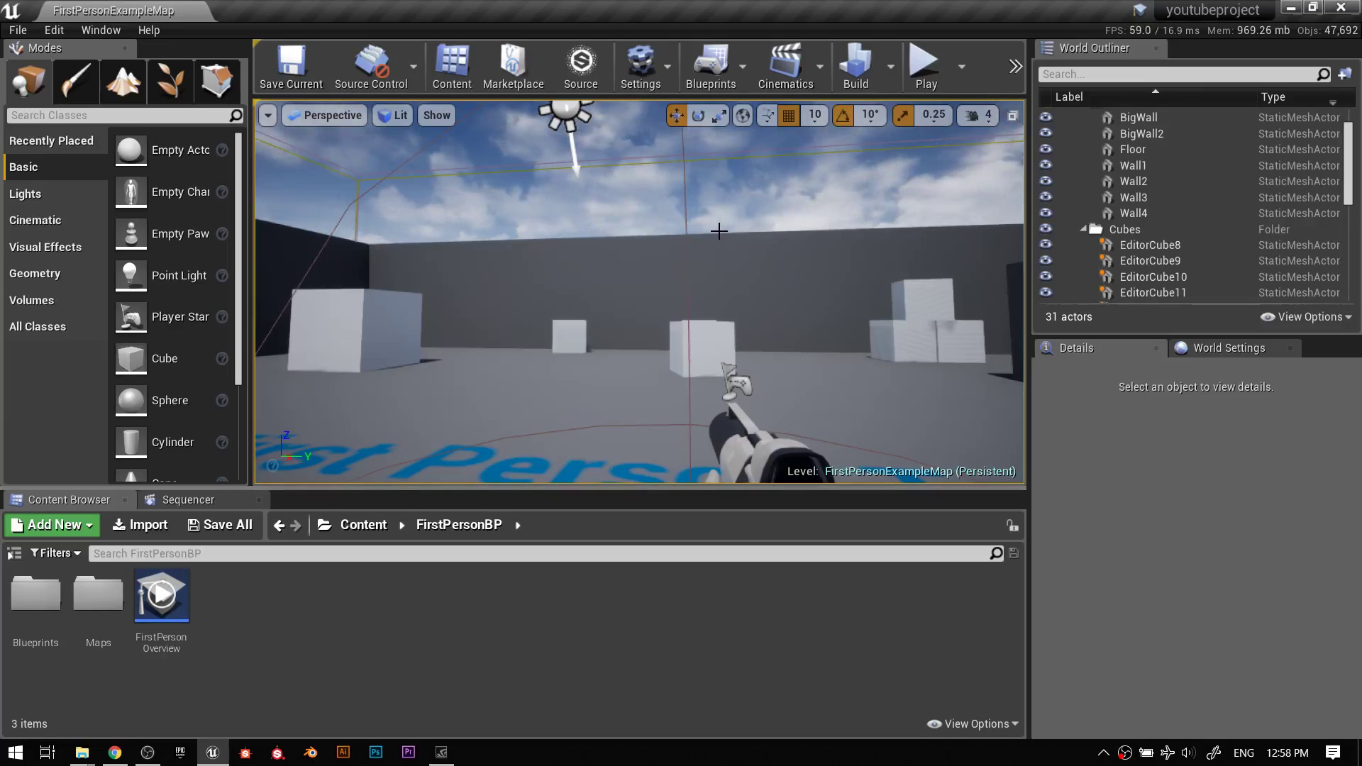
right_drag(643, 318, 681, 288)
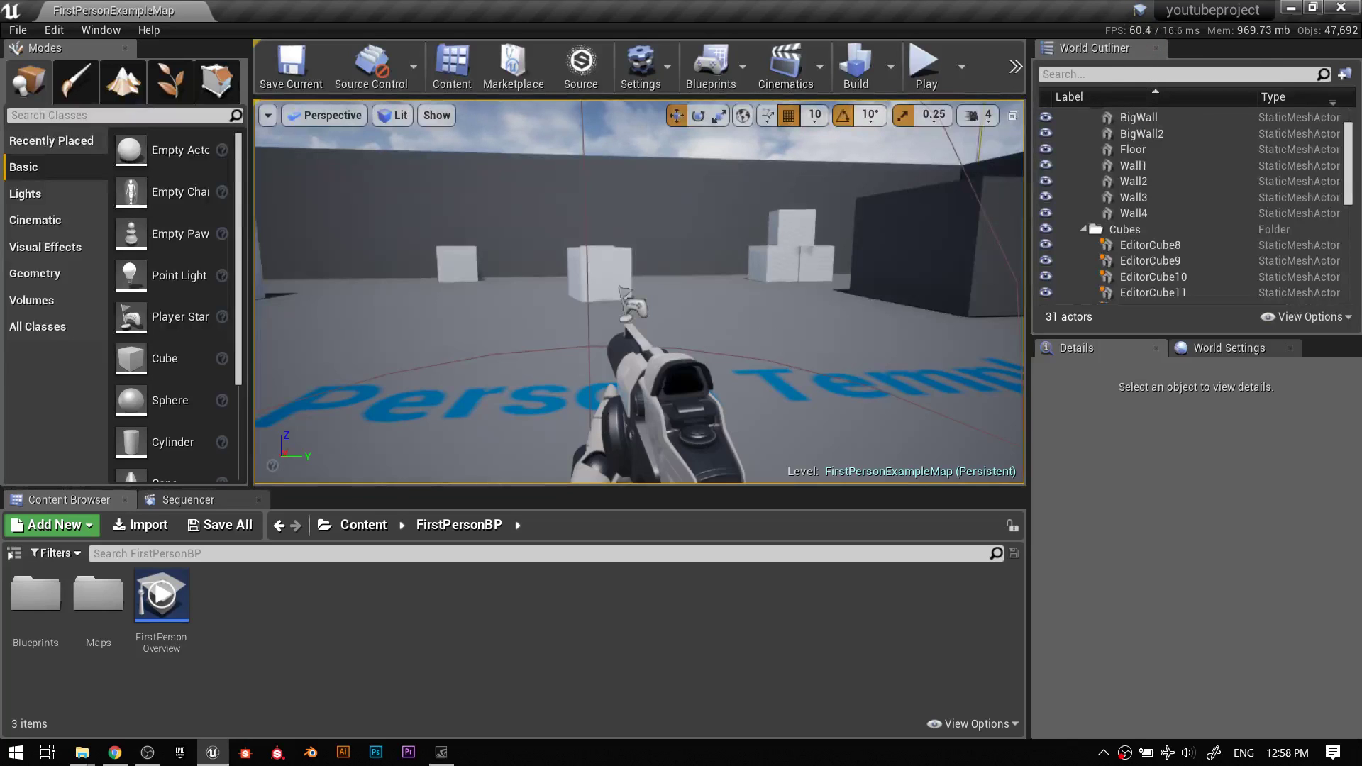
right_drag(601, 430, 623, 395)
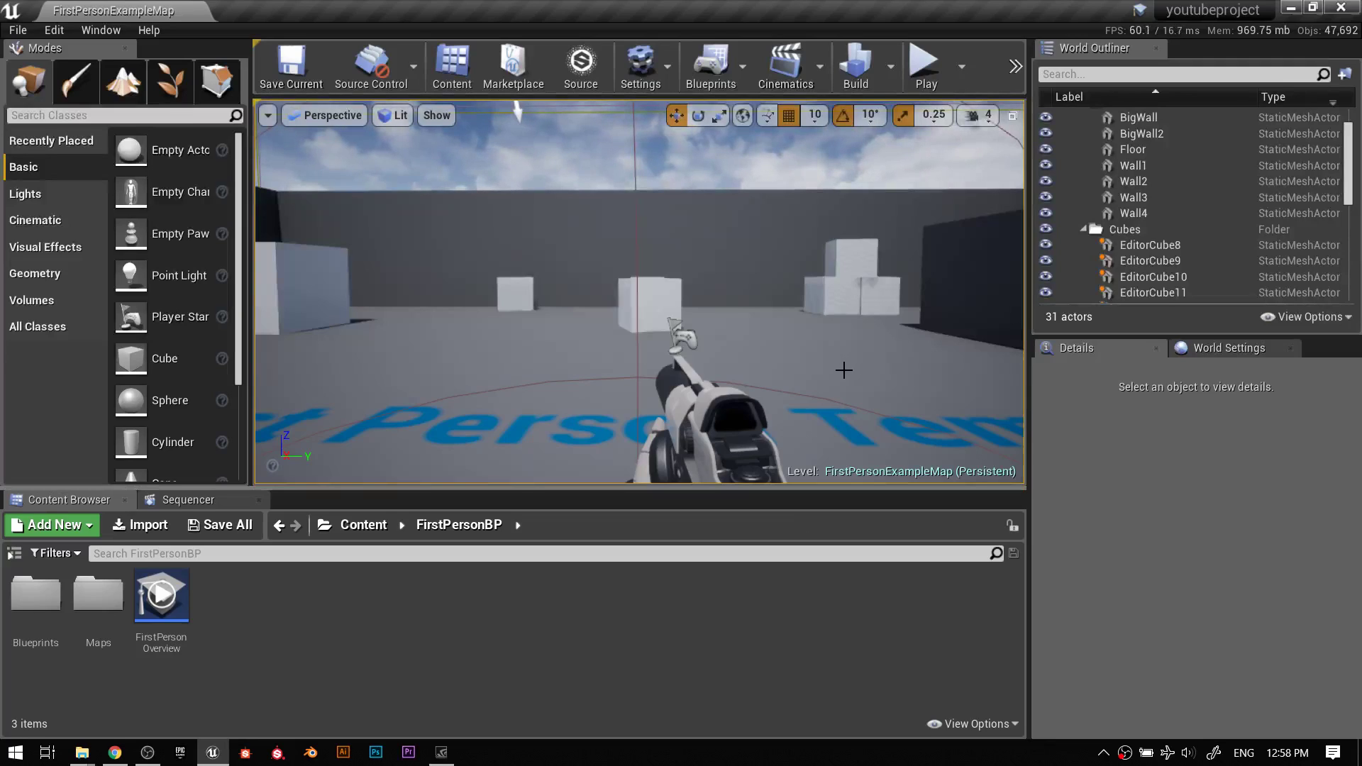
key(grave)
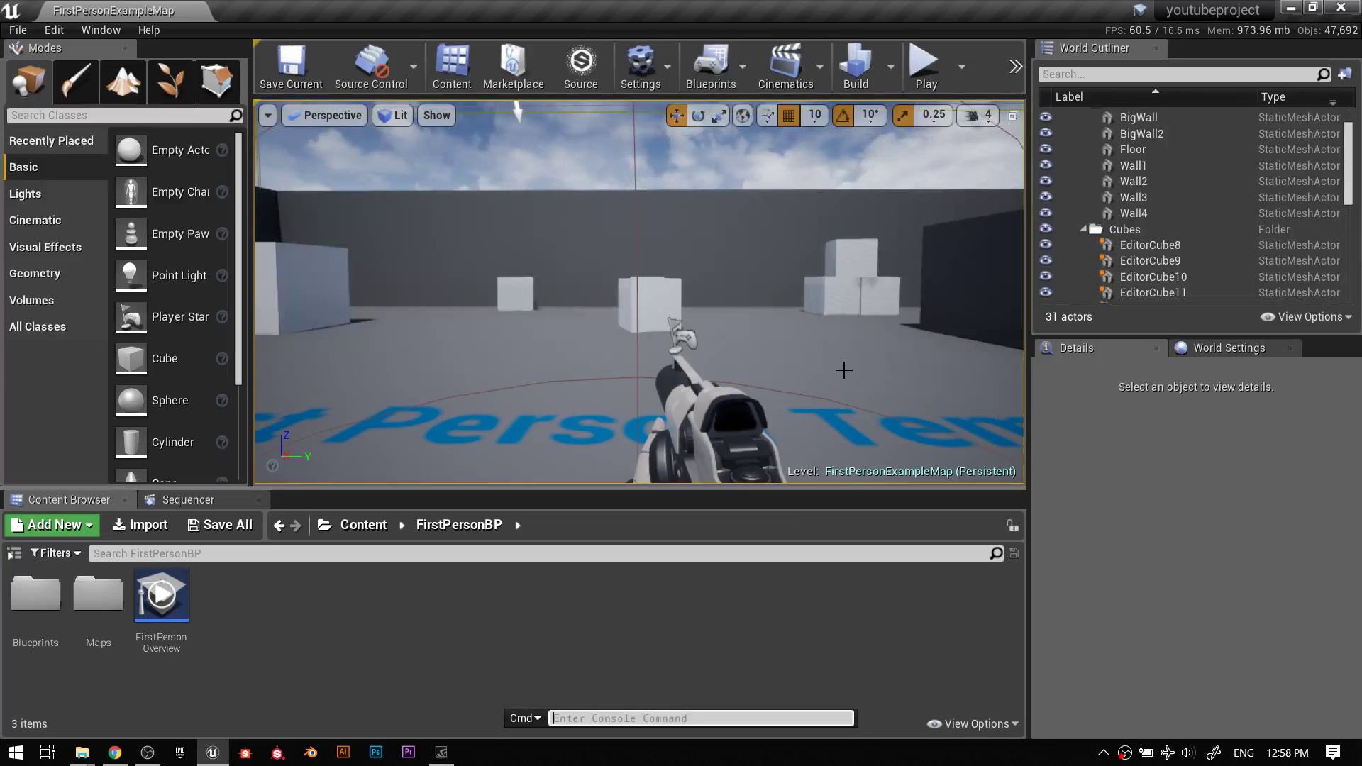
Cap the editor frame rate at 20 fps with the console command 't.maxfps 20'.
key(Escape)
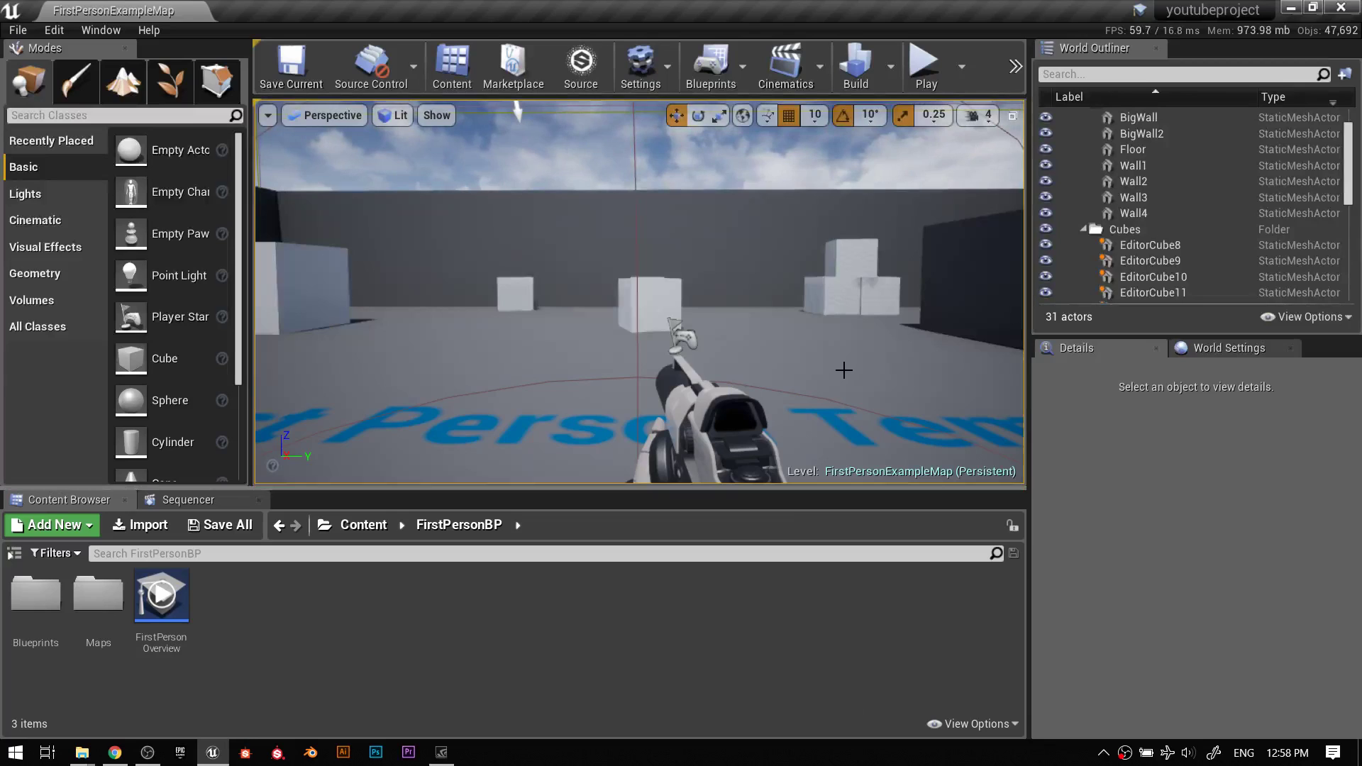
key(grave)
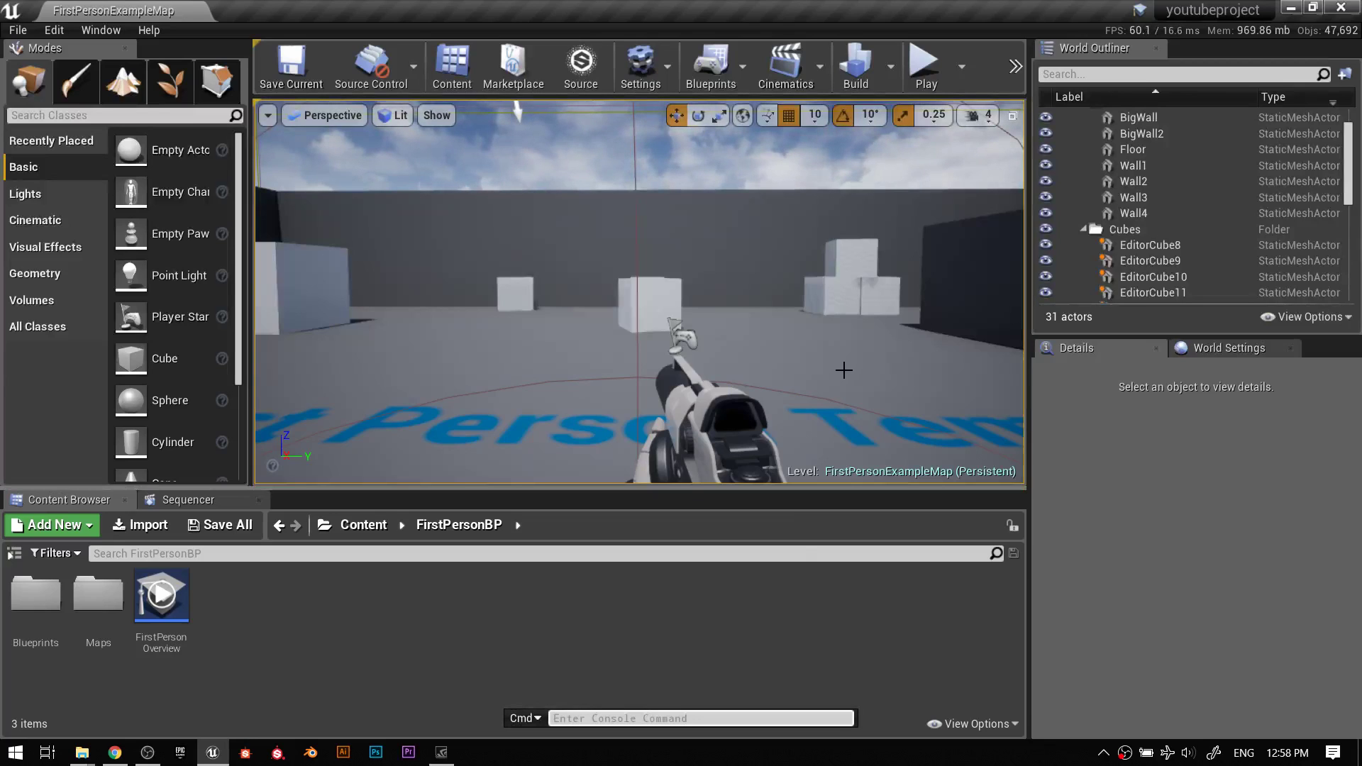
text(t.ma)
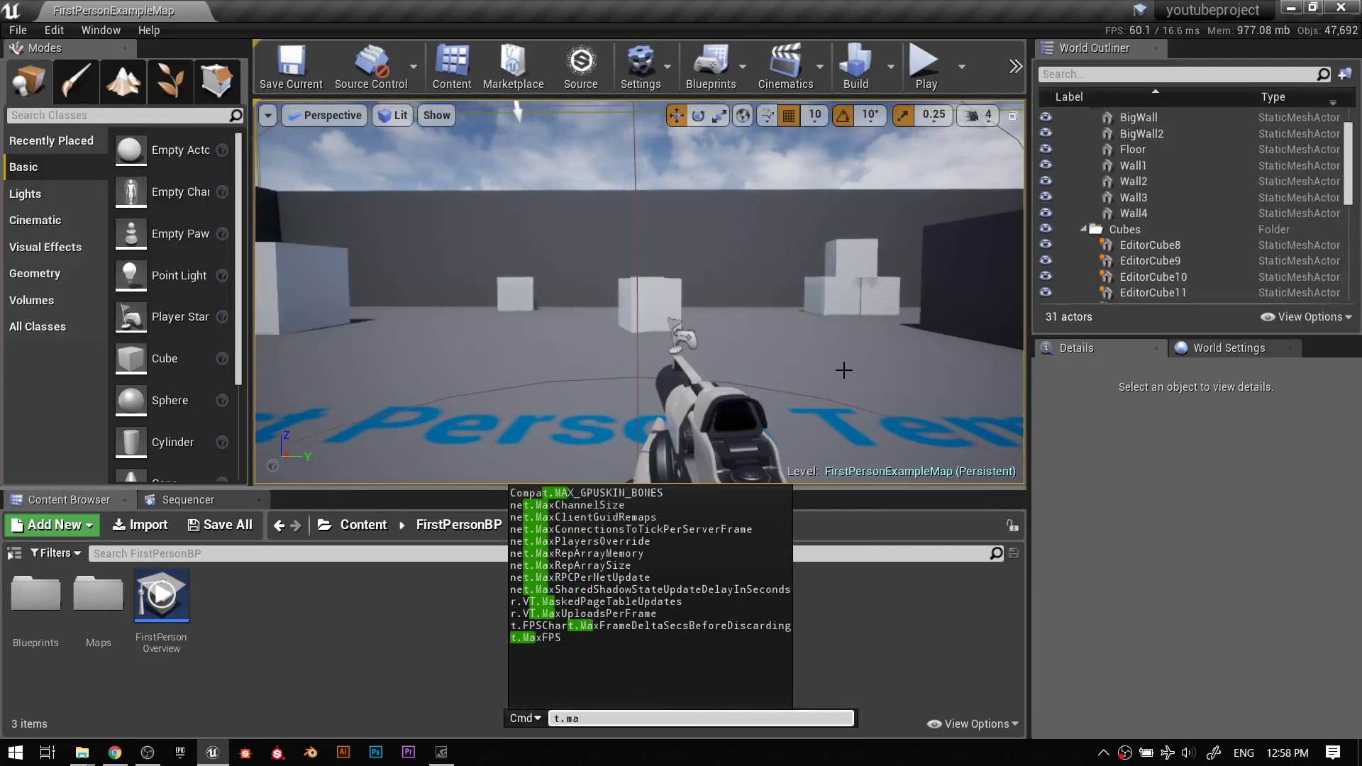
text(x)
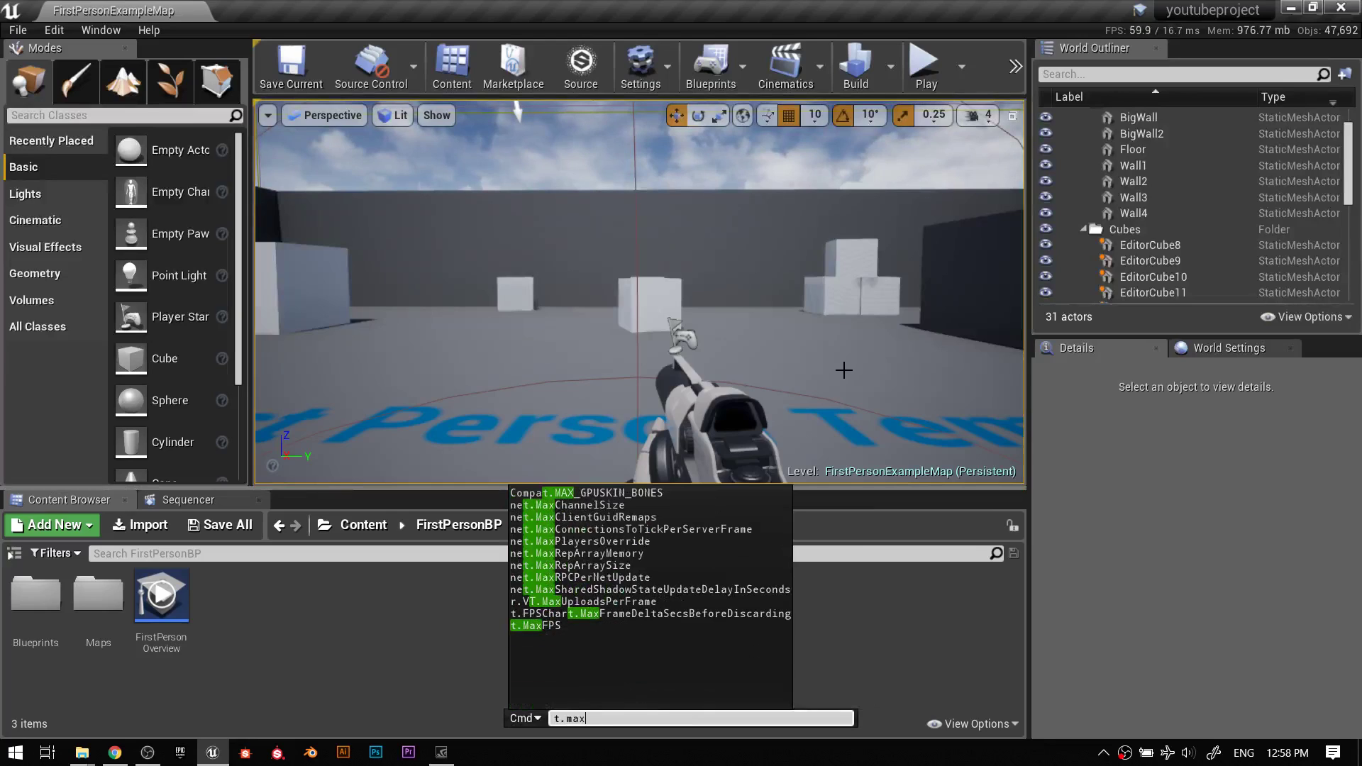
text(fps)
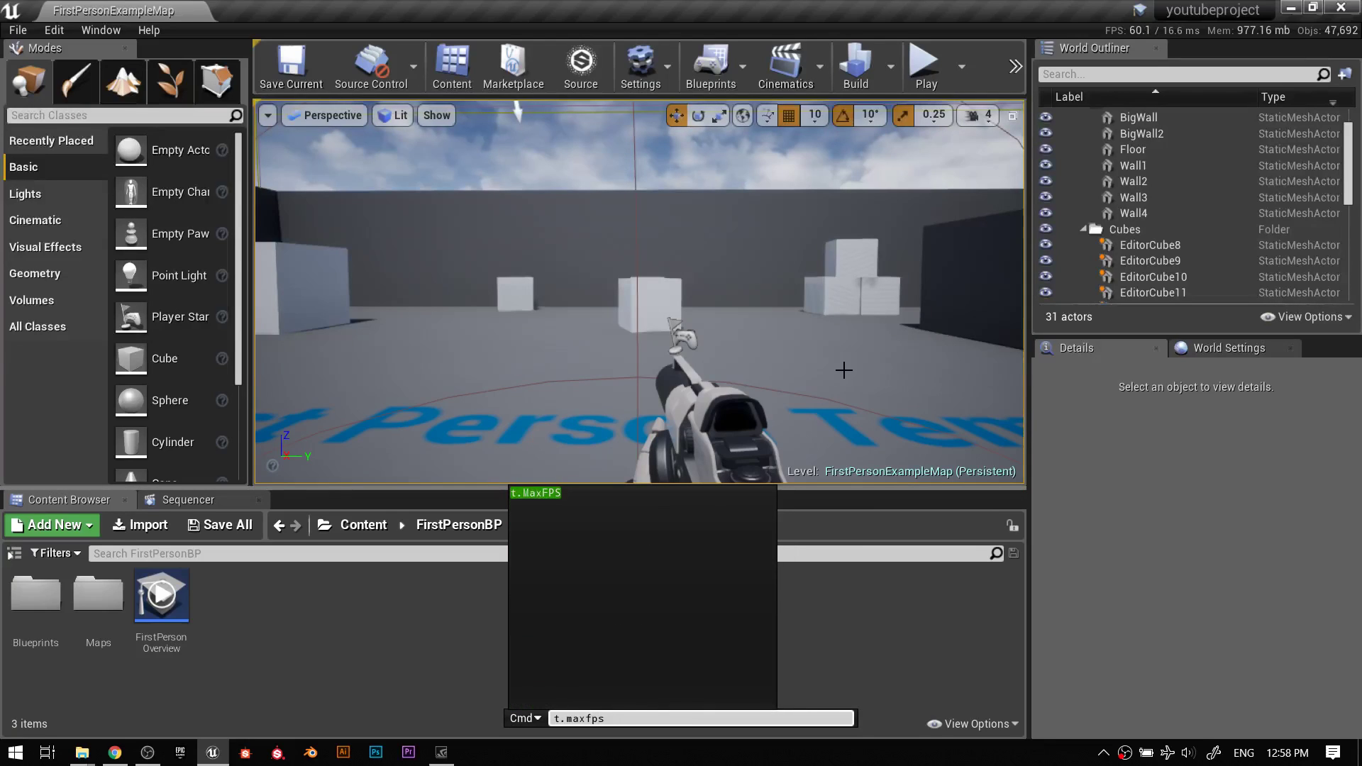
text( 20)
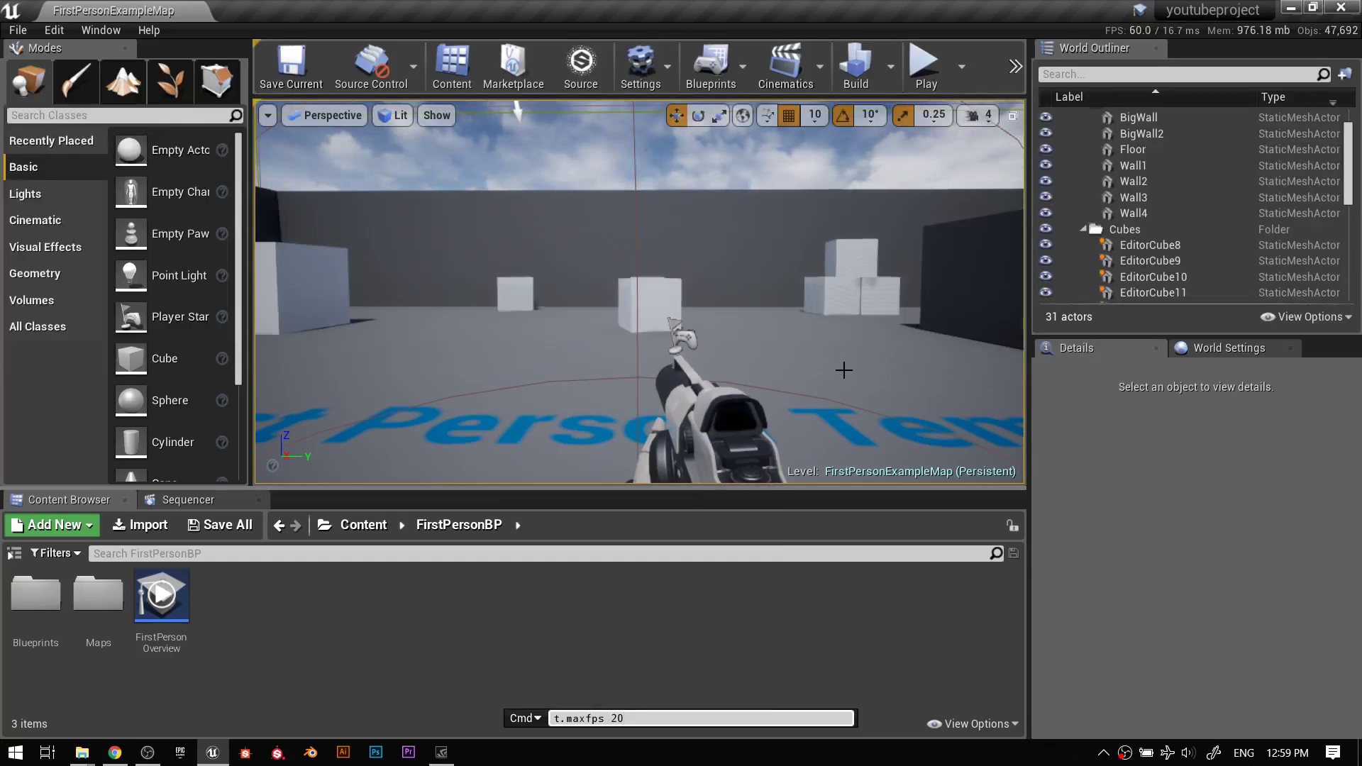
key(Return)
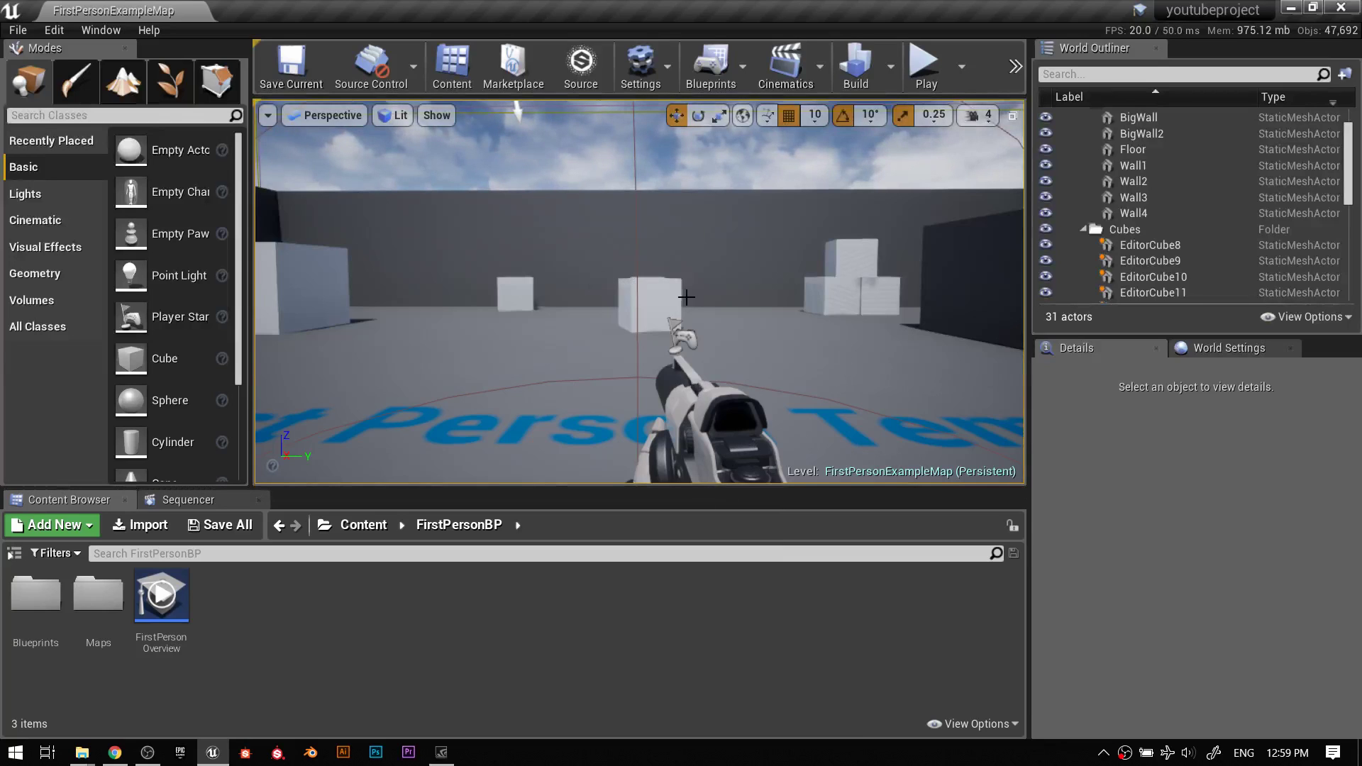
right_drag(686, 297, 781, 320)
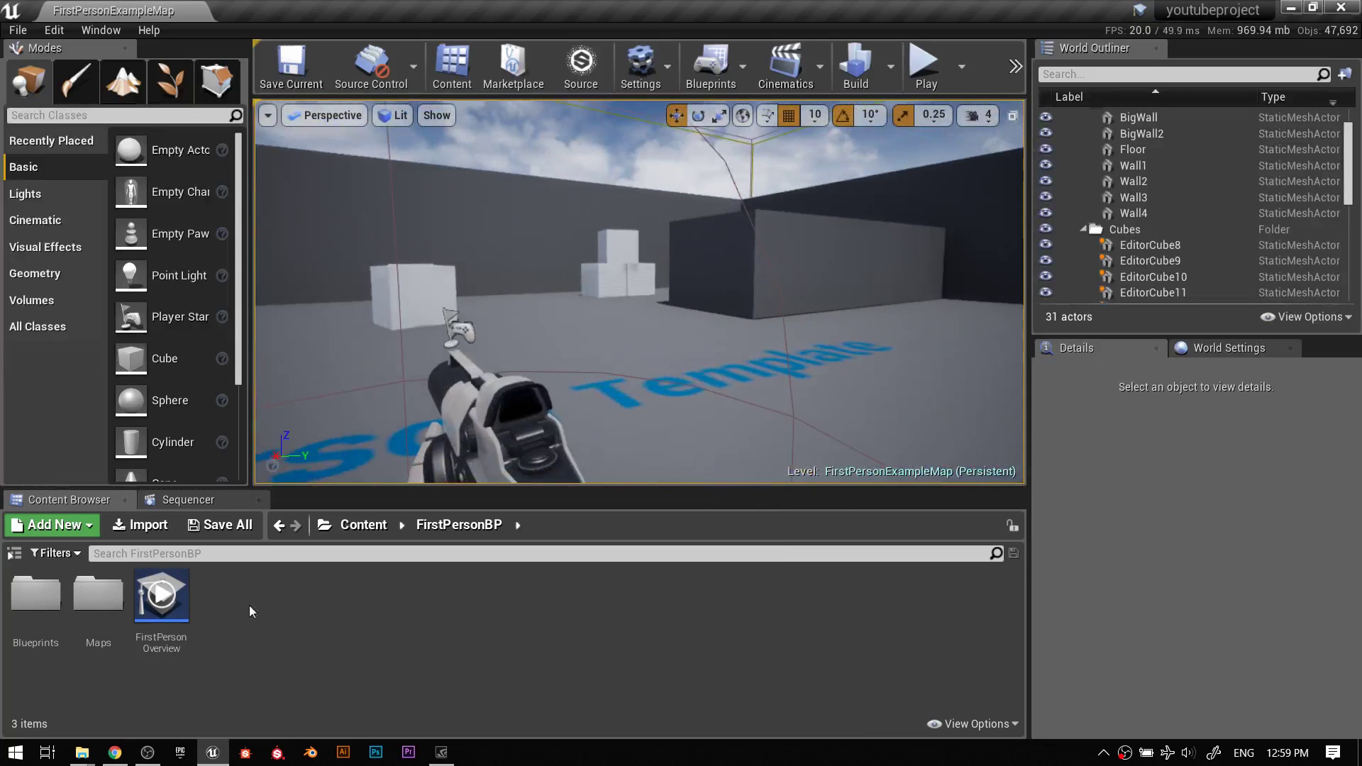
Open the FirstPersonCharacter blueprint from the Blueprints folder and dock it beside the map tab.
double_click(35, 596)
double_click(30, 599)
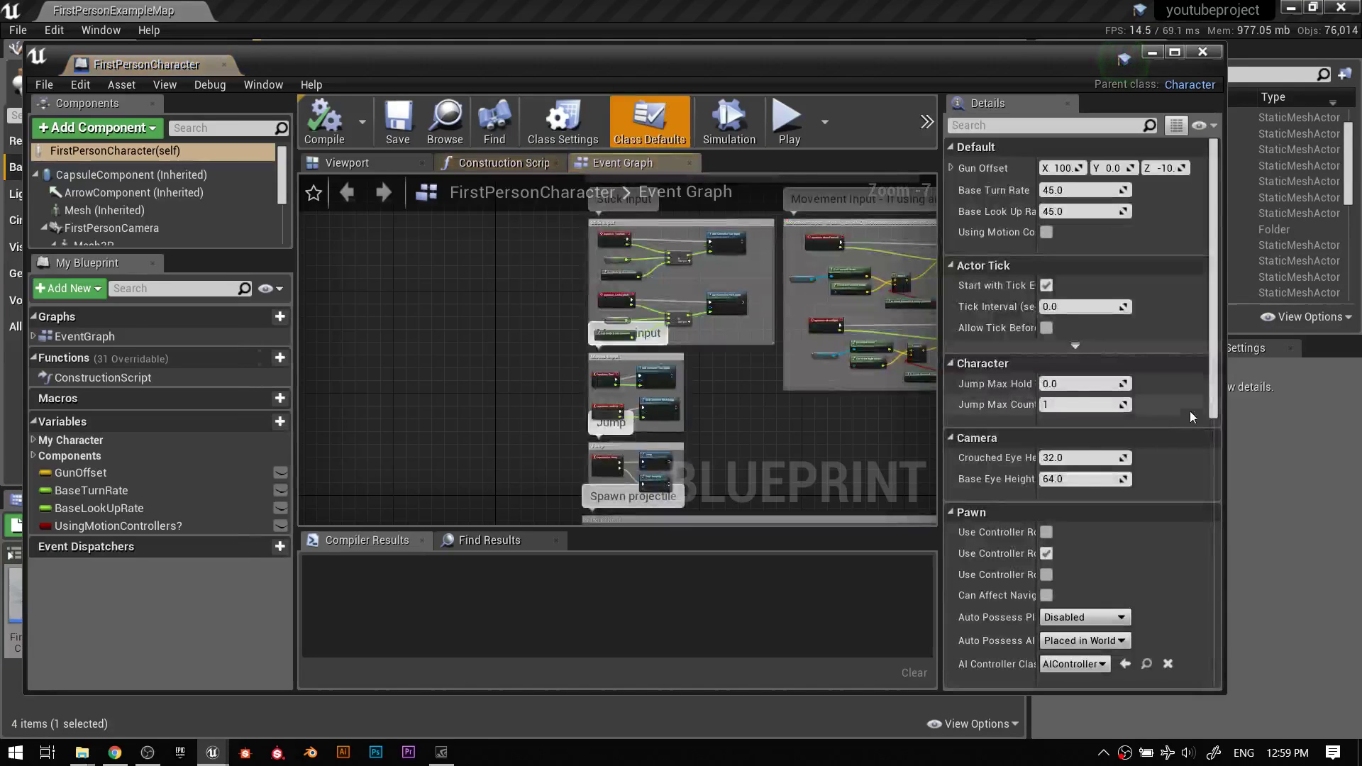
scroll(556, 372, up, 7)
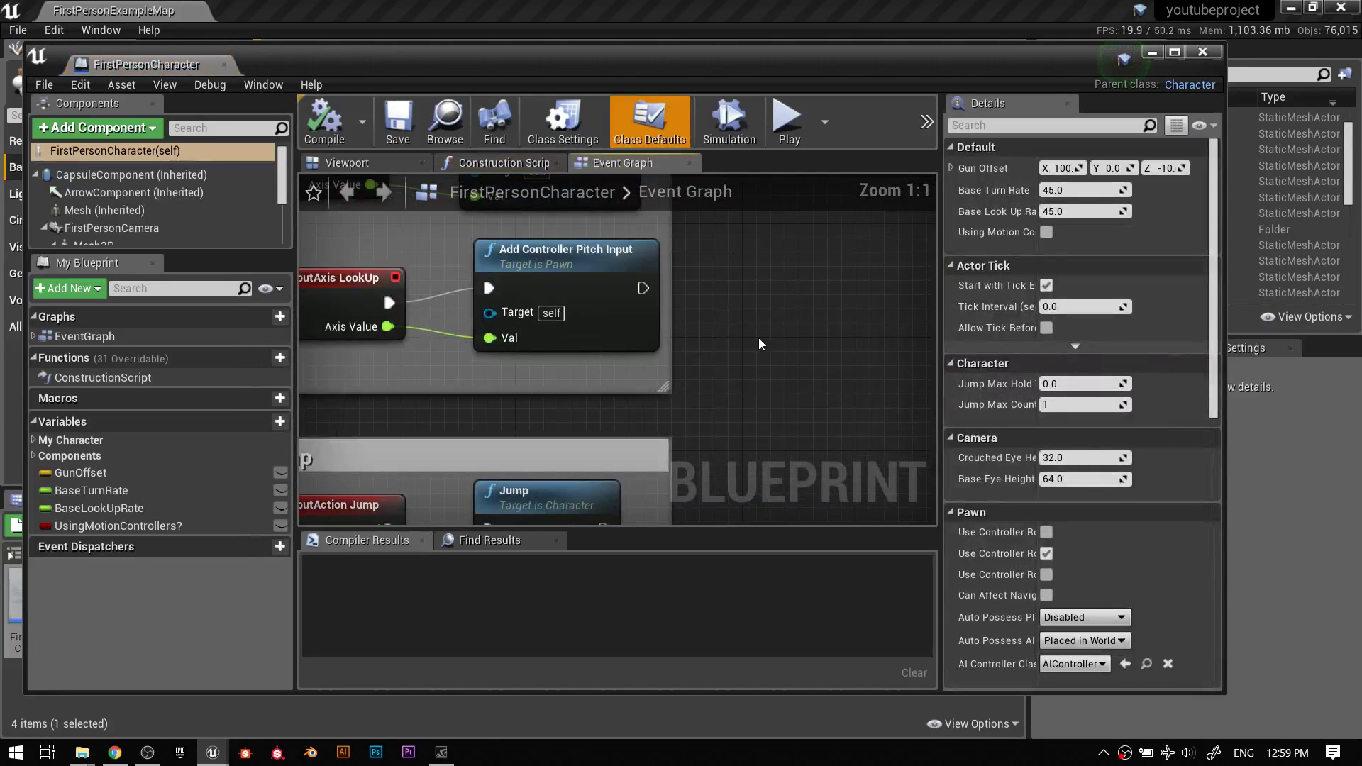
scroll(759, 337, down, 7)
scroll(772, 387, up, 2)
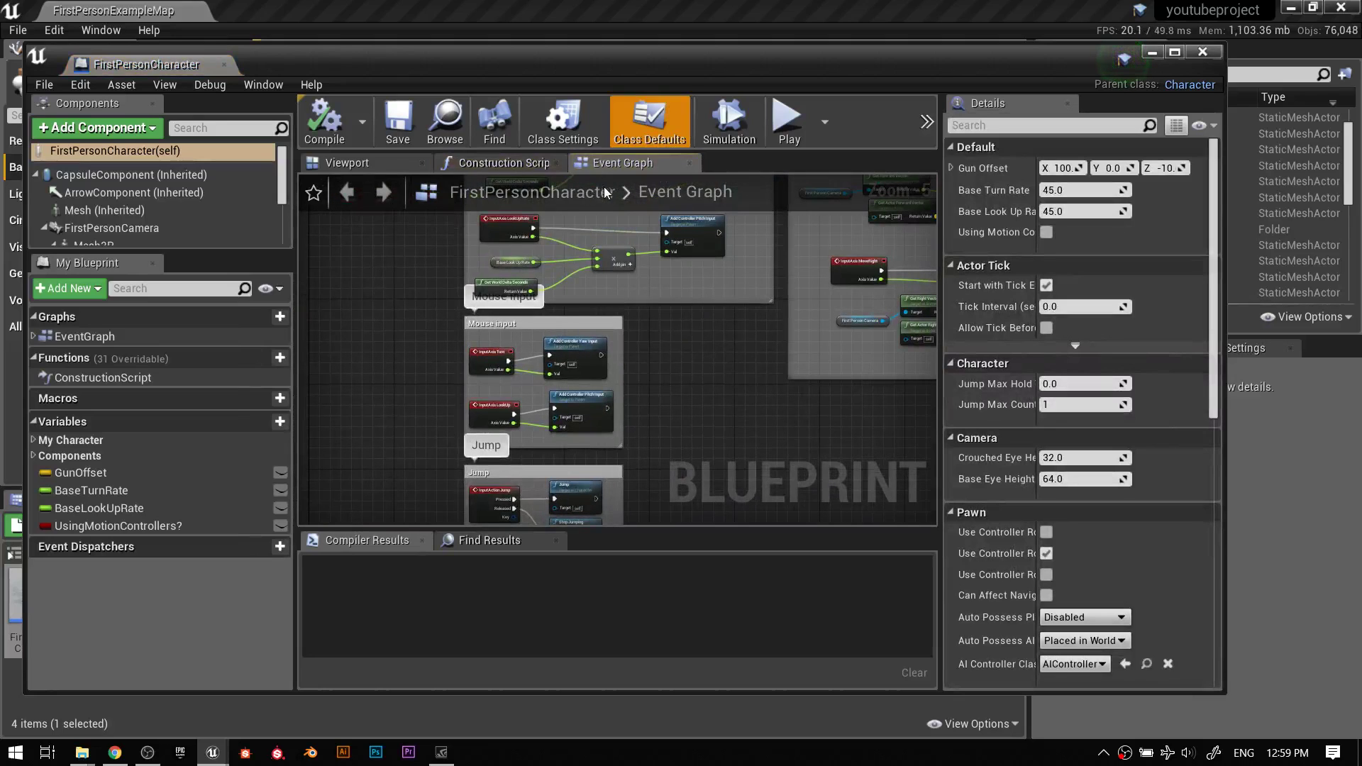
click(248, 22)
drag(247, 23, 255, 12)
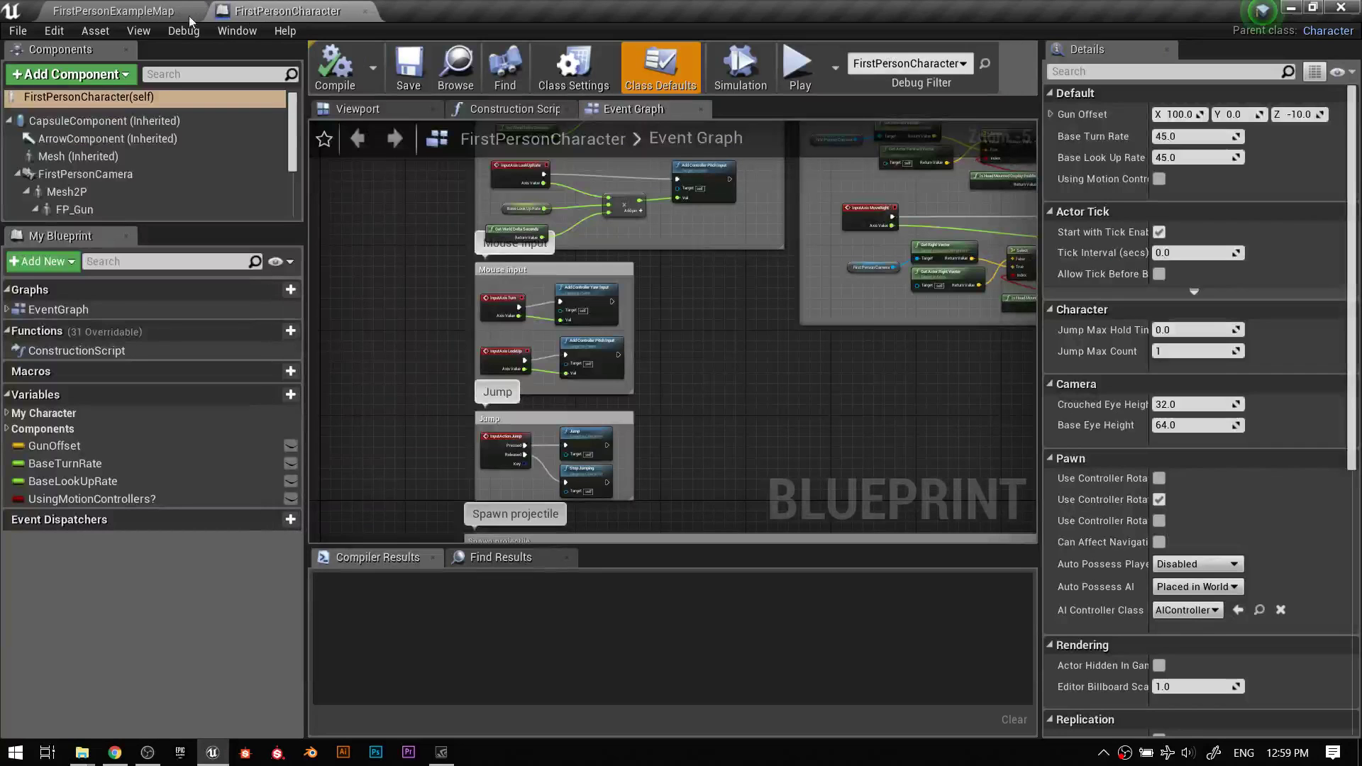
Look around the level map toward the cubes, then switch to the FirstPersonCharacter Event Graph tab.
click(113, 10)
right_drag(528, 302, 677, 135)
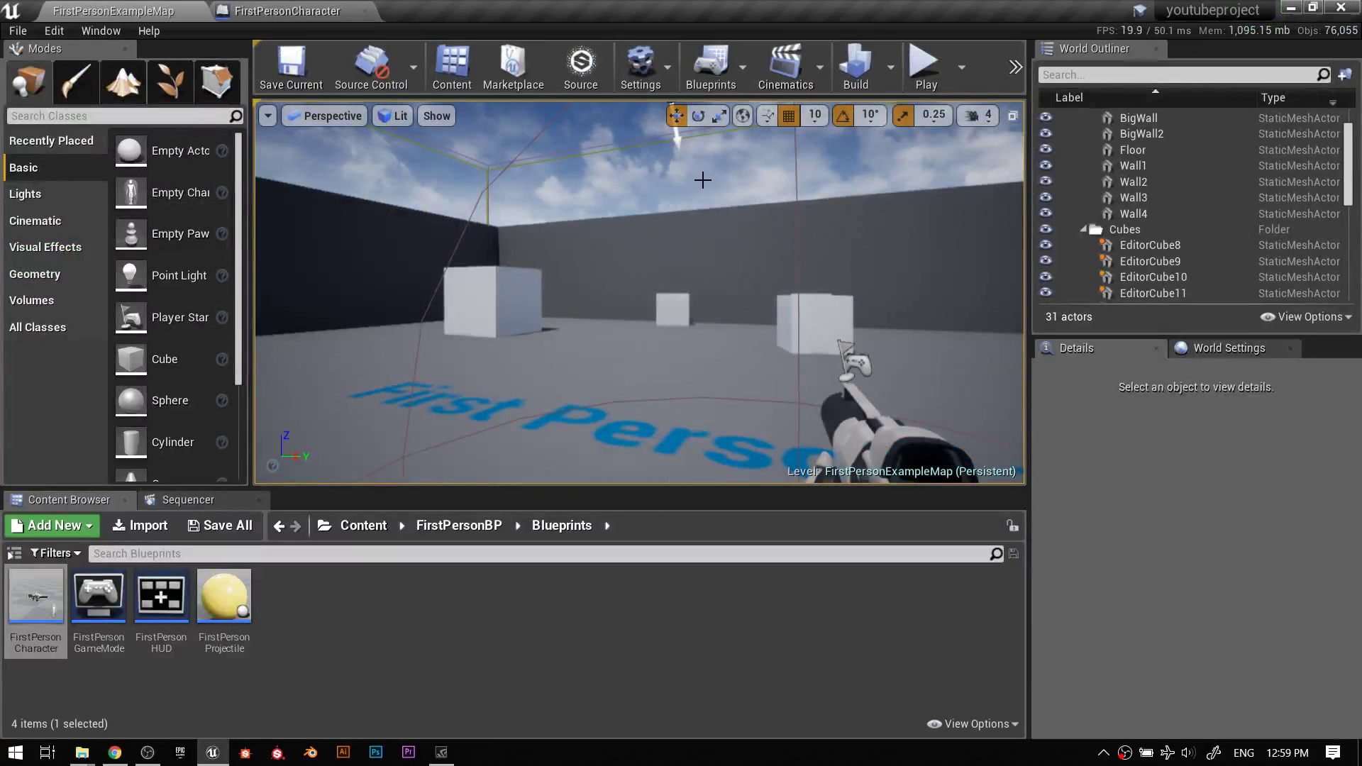
right_drag(639, 246, 710, 246)
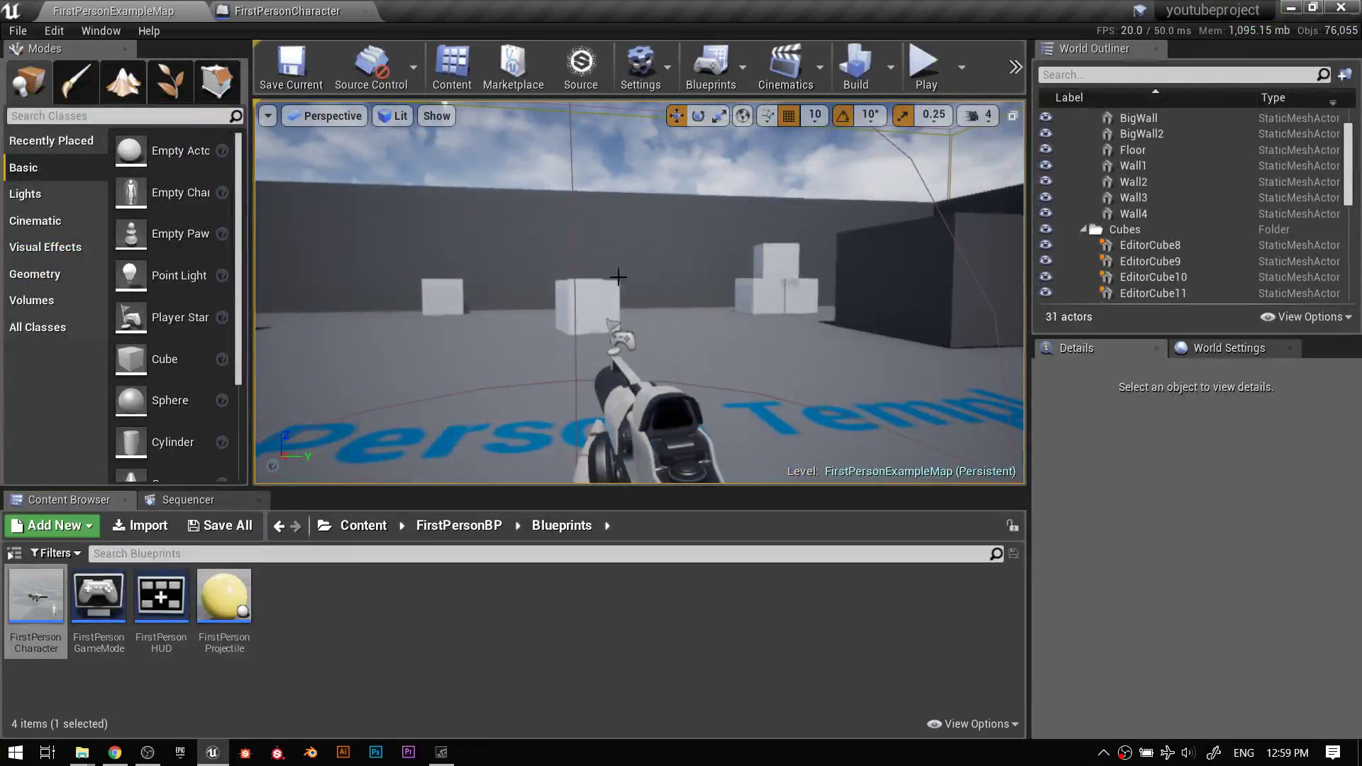
right_drag(633, 321, 703, 298)
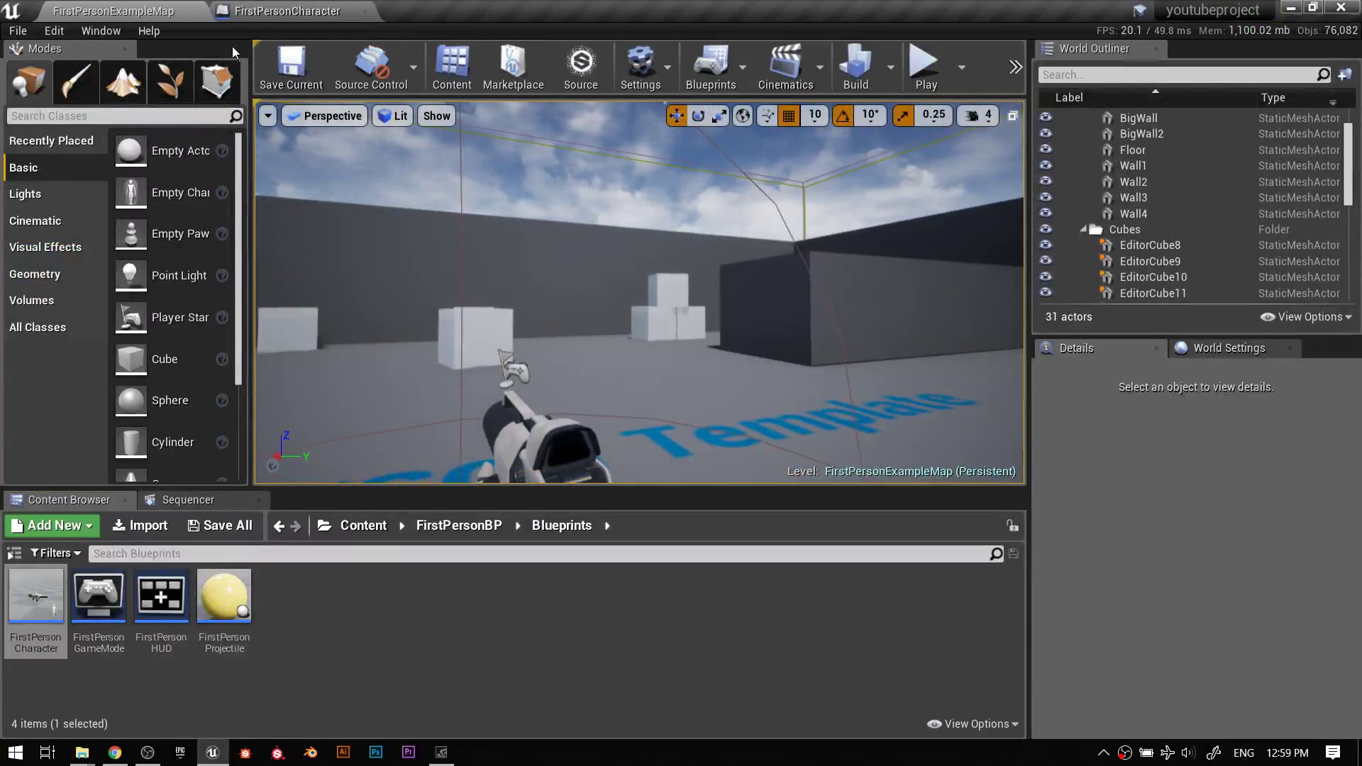
click(284, 11)
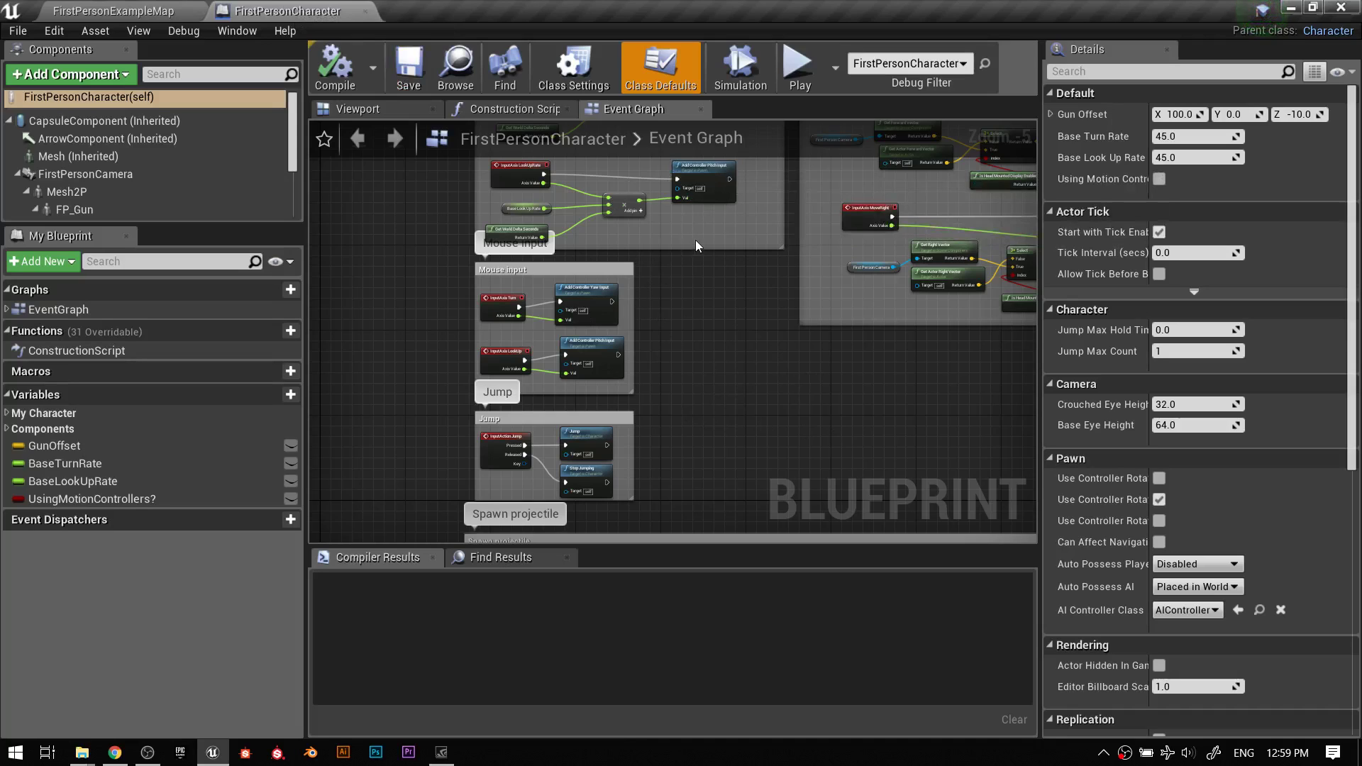
Launch the level as a standalone game preview from the play mode options.
click(836, 71)
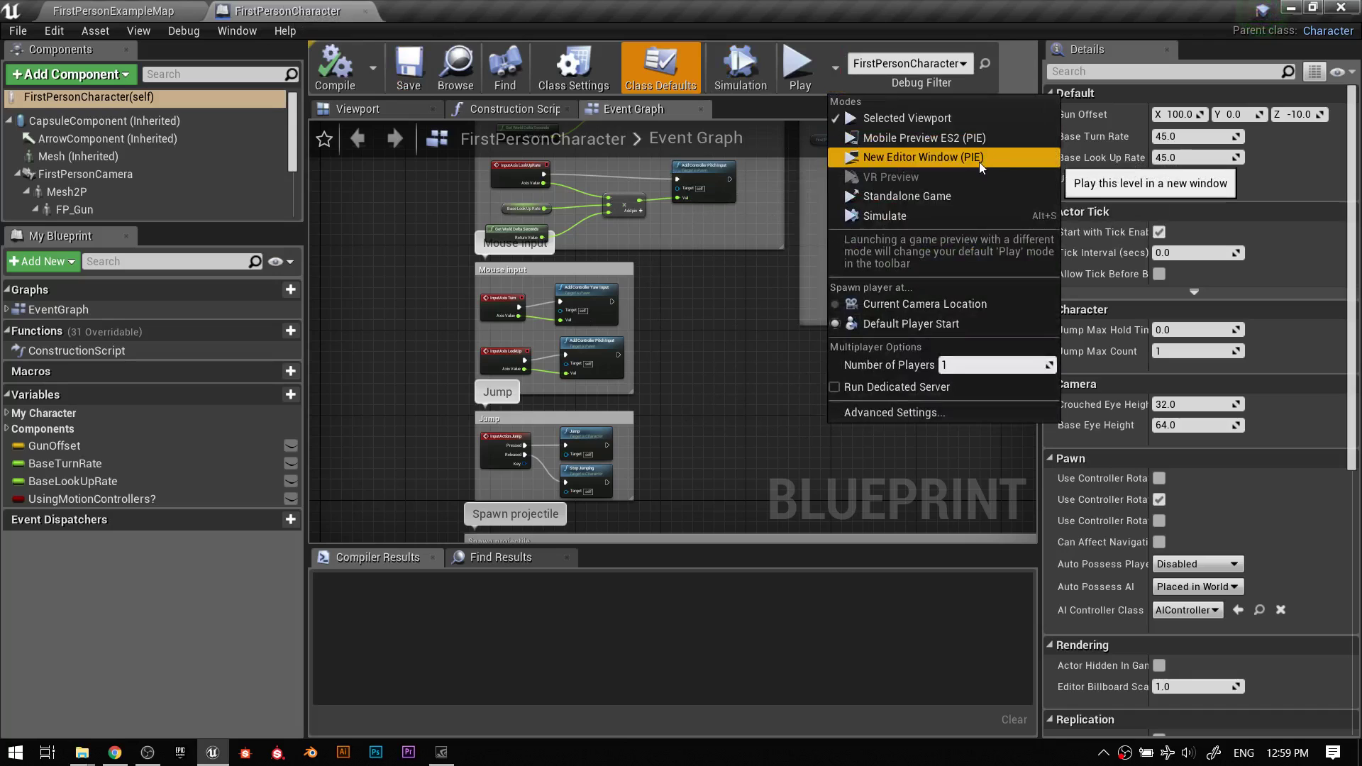
click(827, 66)
click(829, 66)
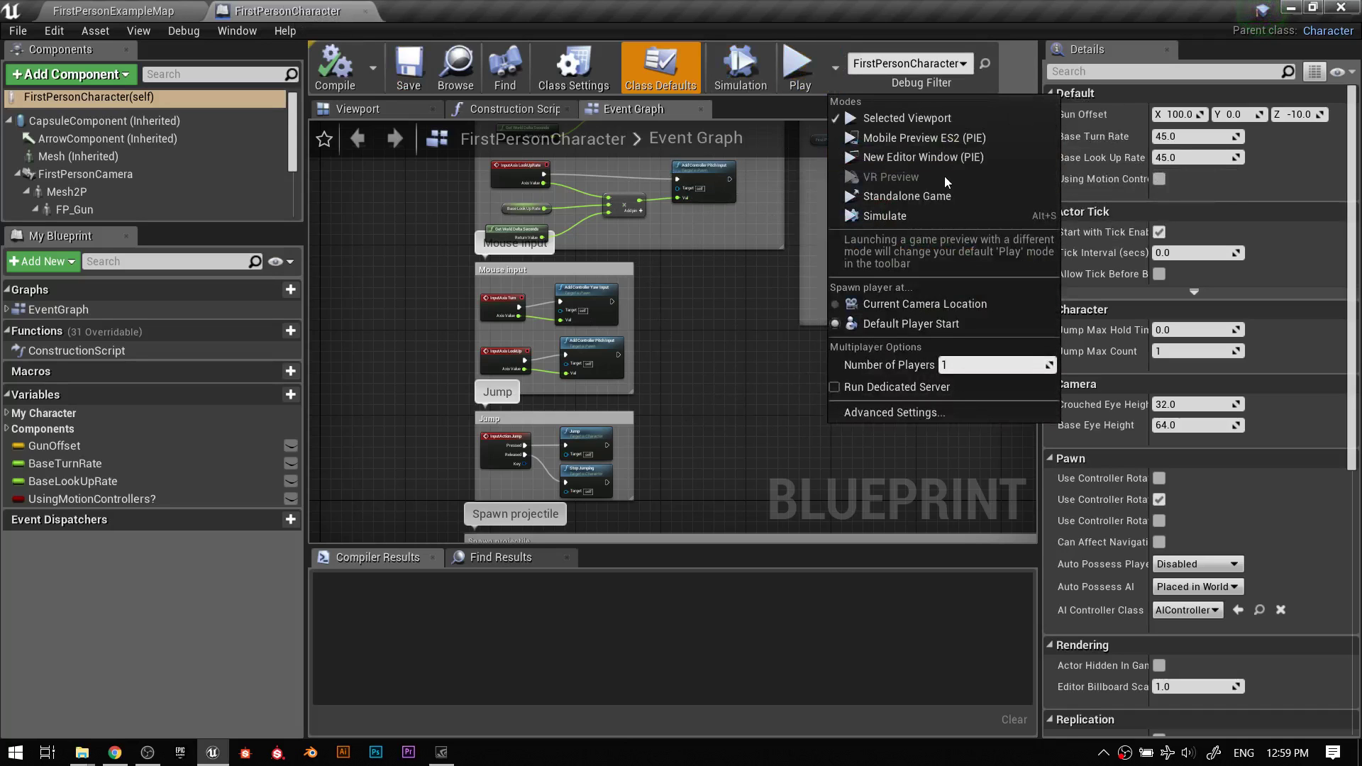
click(948, 158)
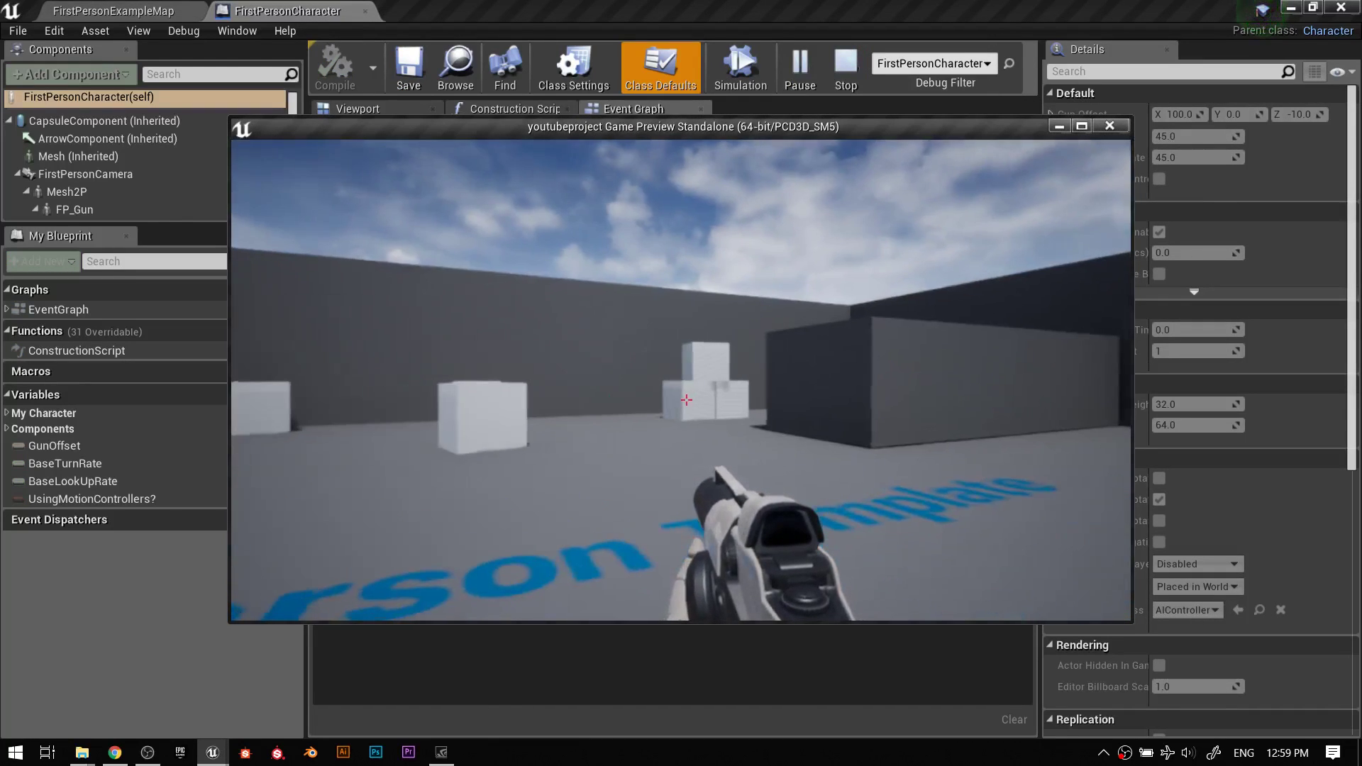
Run 'stat fps' in the in-game console to show the 20 FPS counter.
key(grave)
text(st)
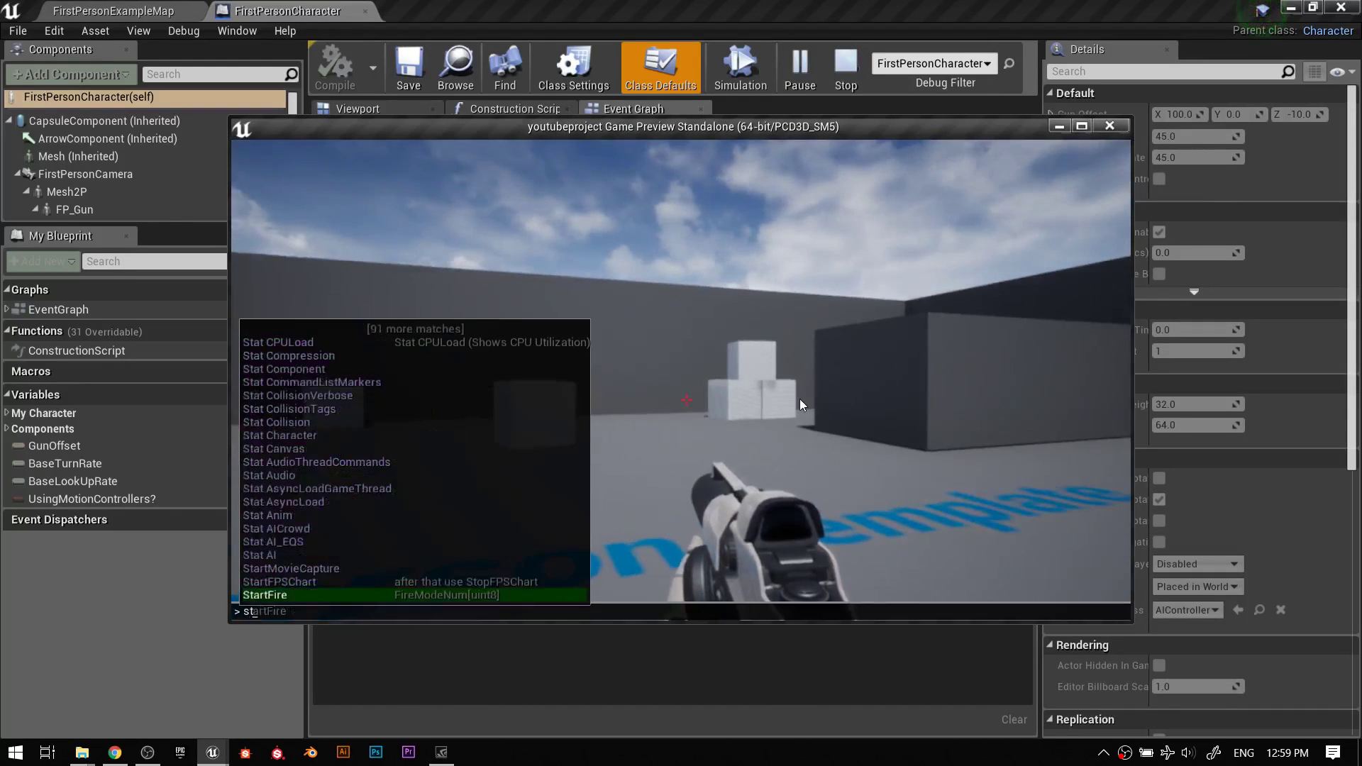
text(at fps)
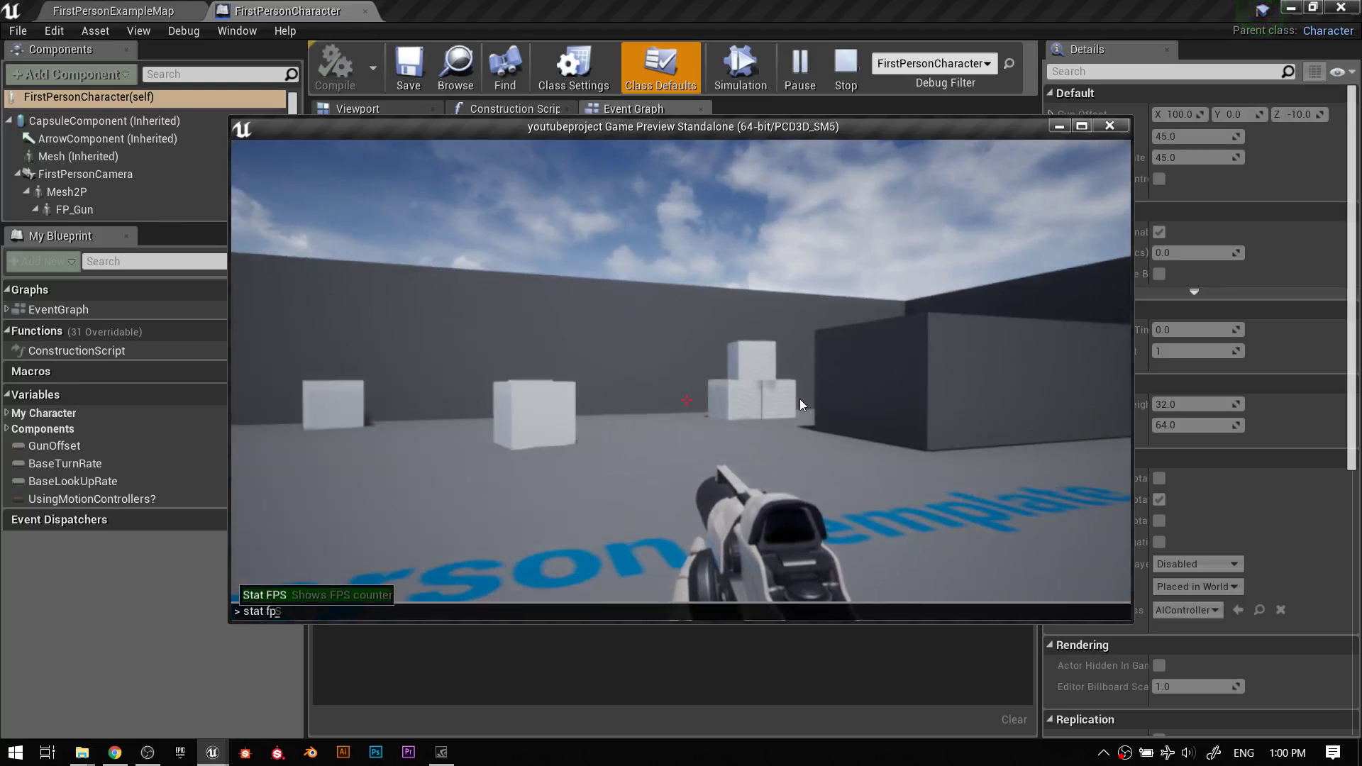
key(Return)
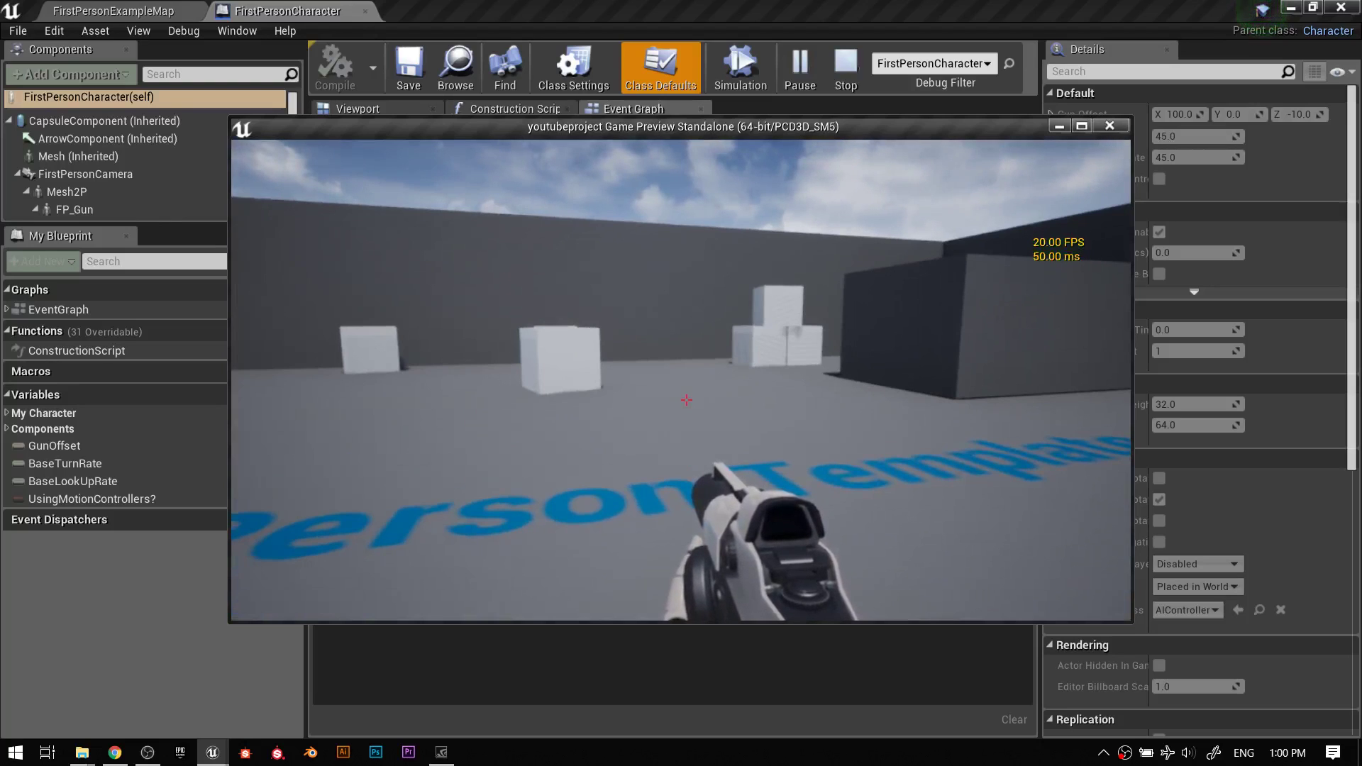
key(grave)
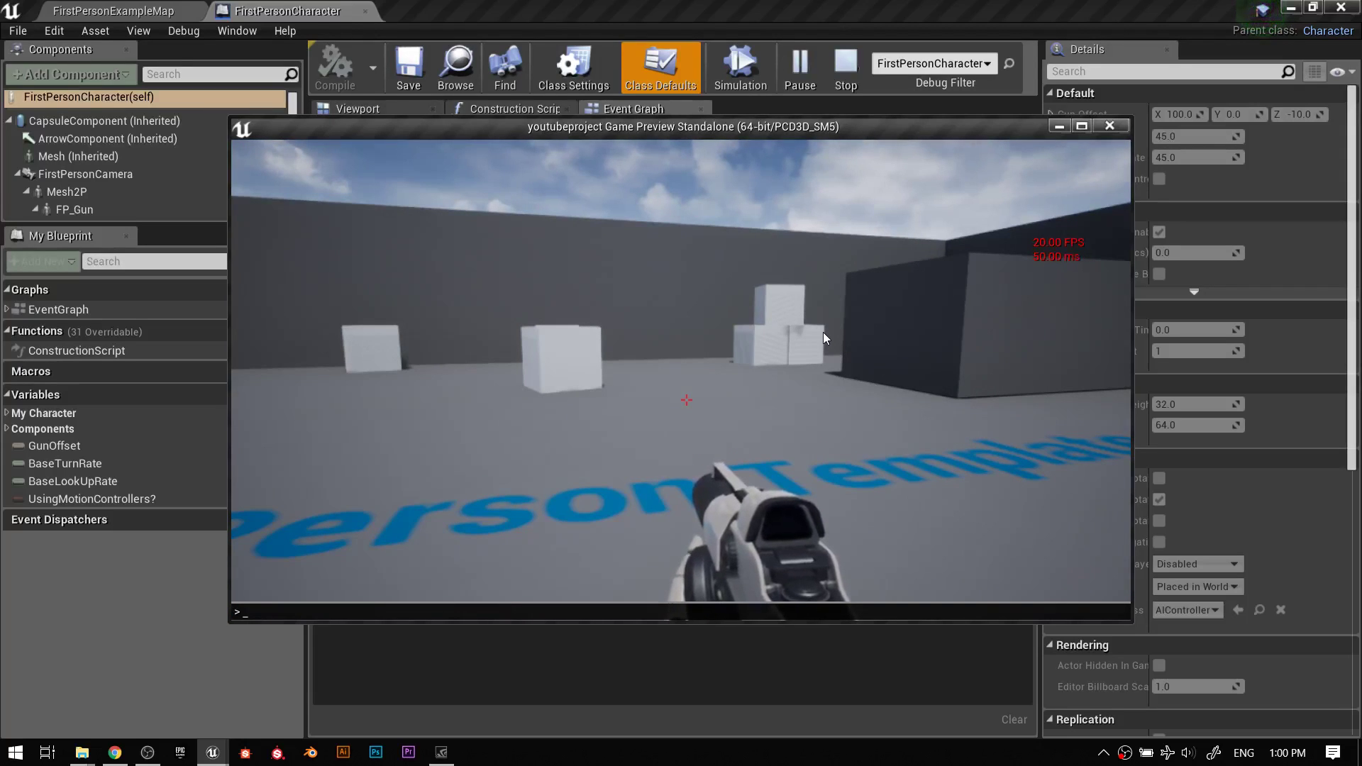
Run 'stat unit' to show Frame, Game, Draw and GPU timings, then close the preview.
text(stat fp)
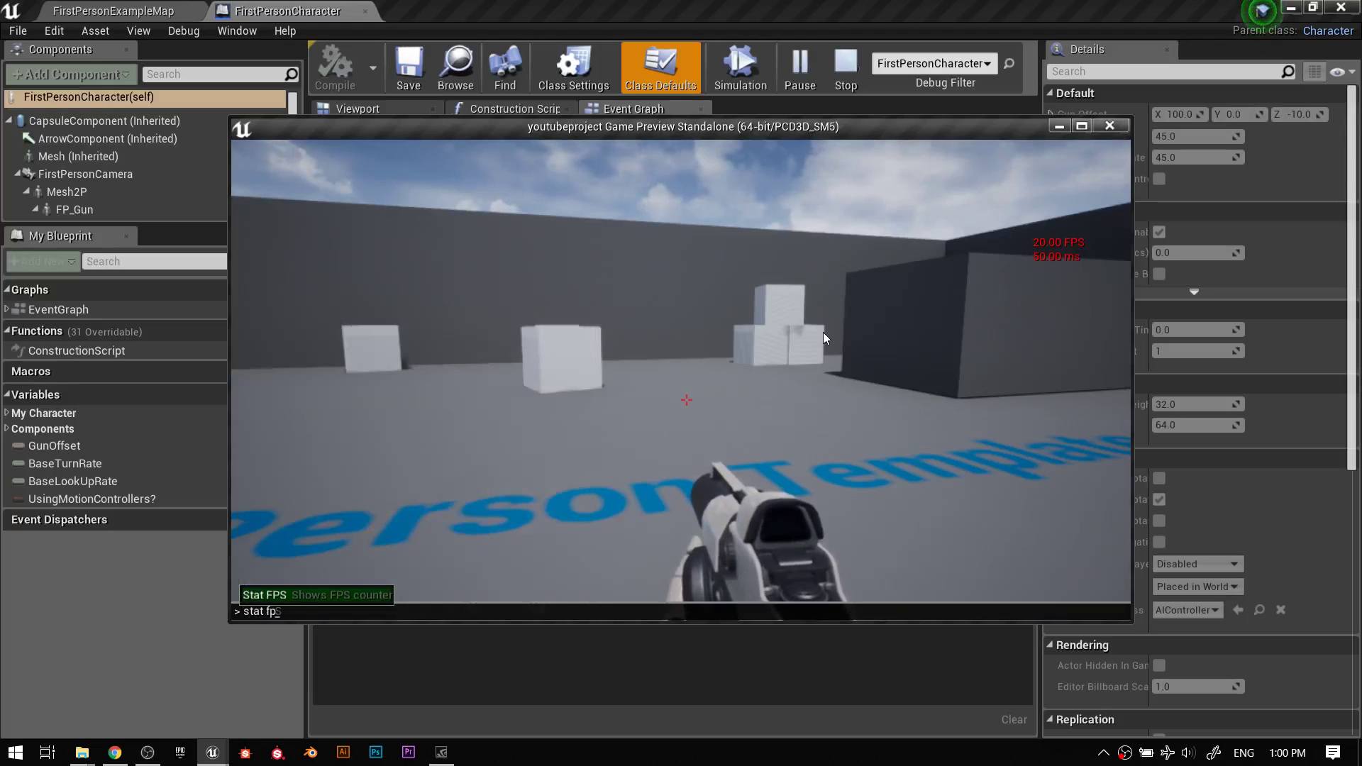
key(BackSpace)
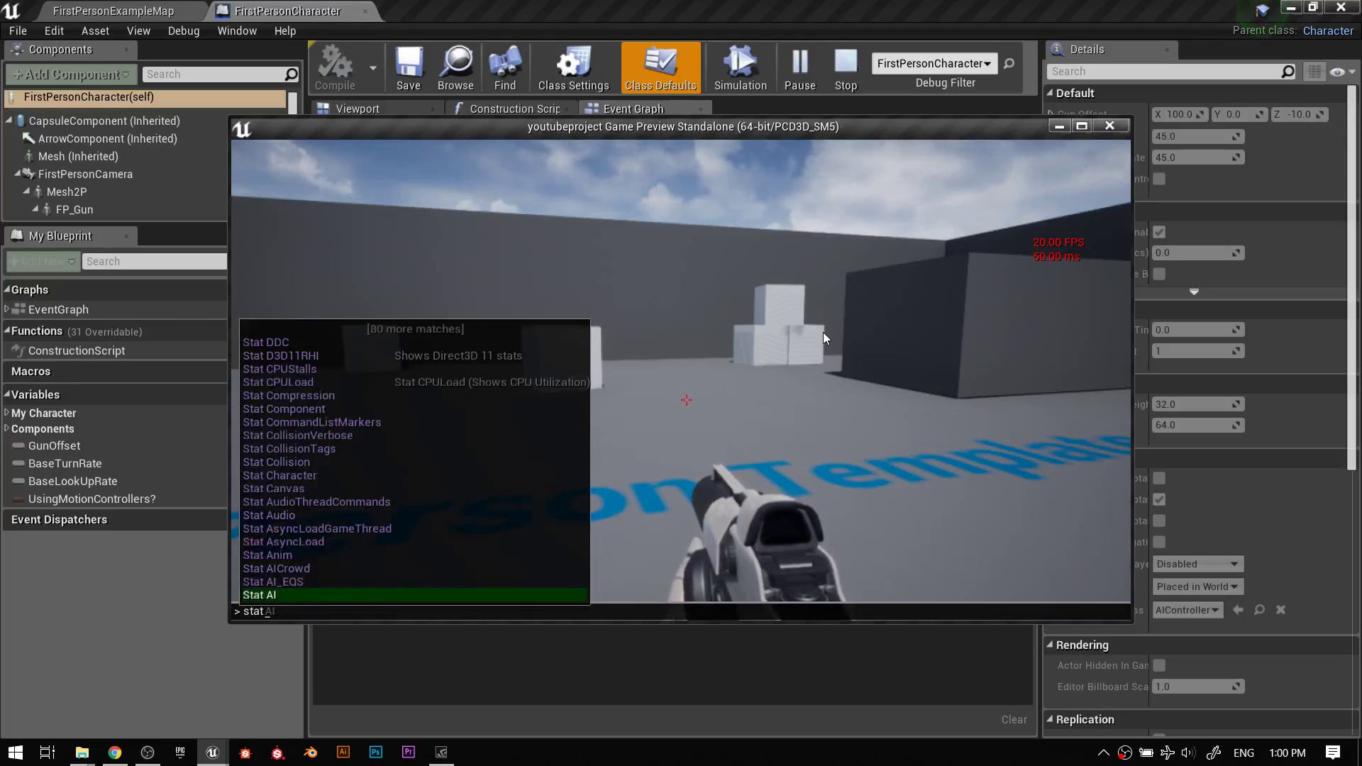
text(unit)
key(Return)
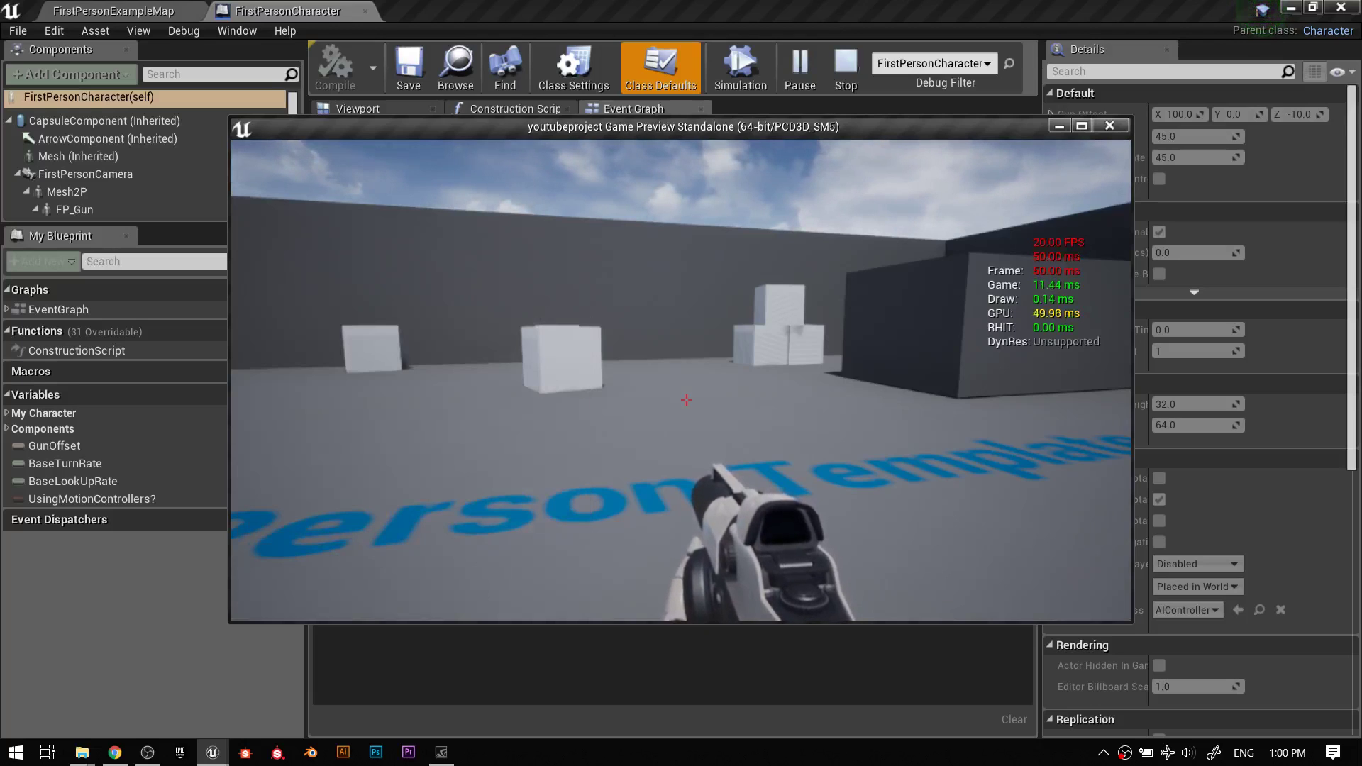
key(Escape)
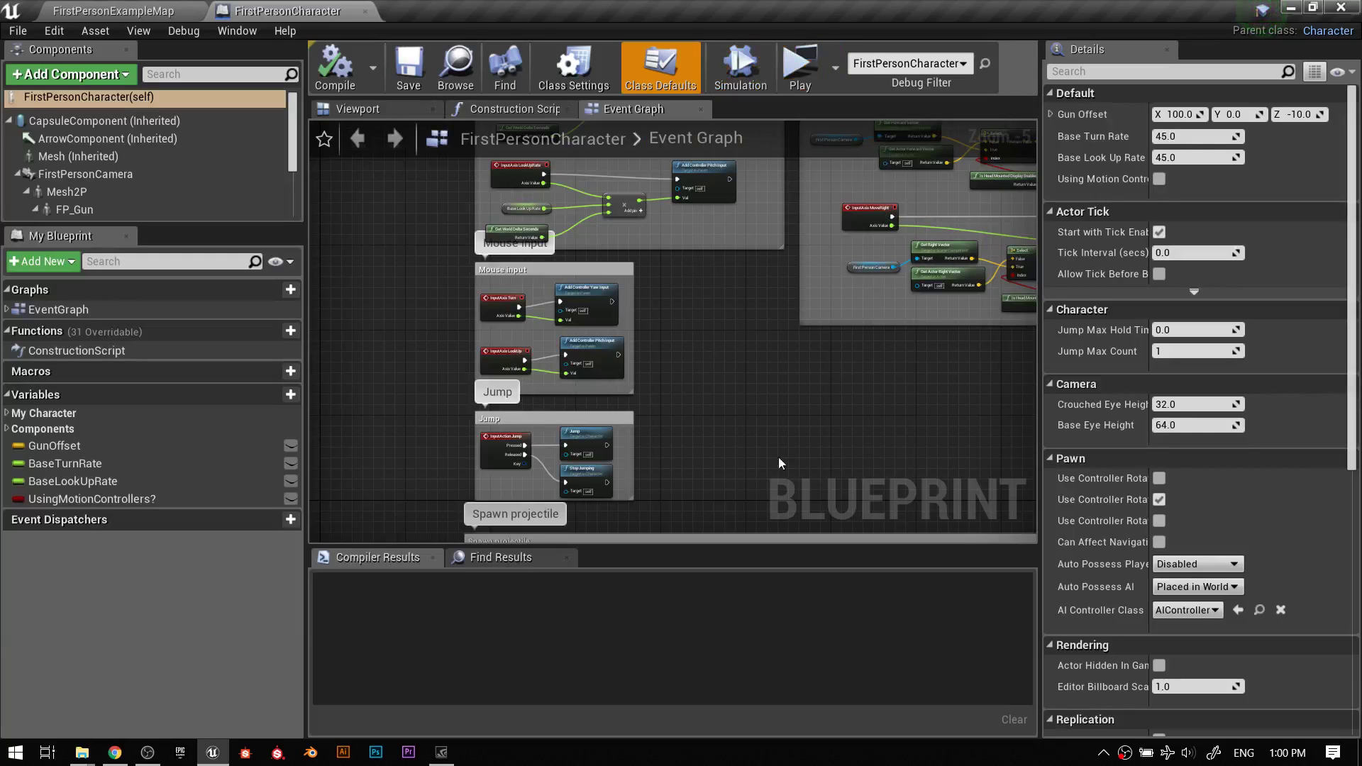
click(801, 71)
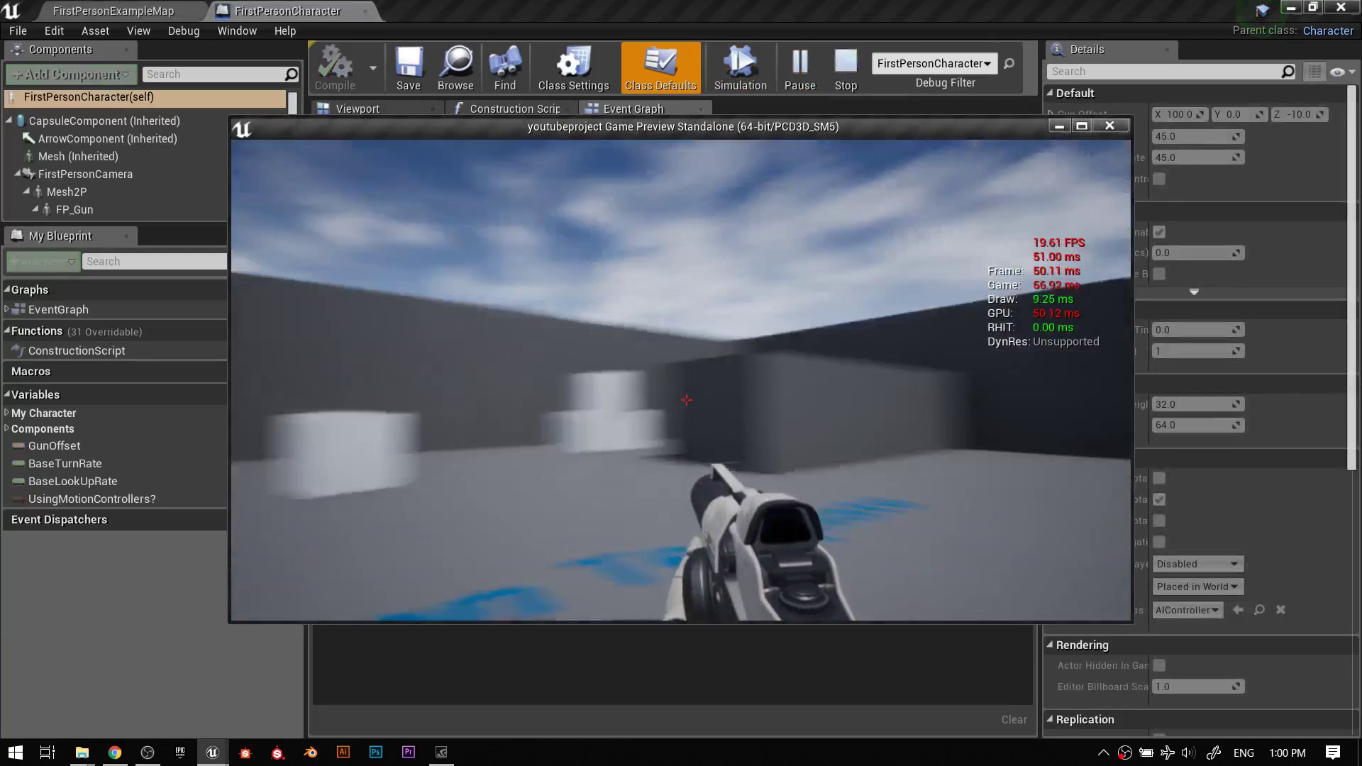
key(s)
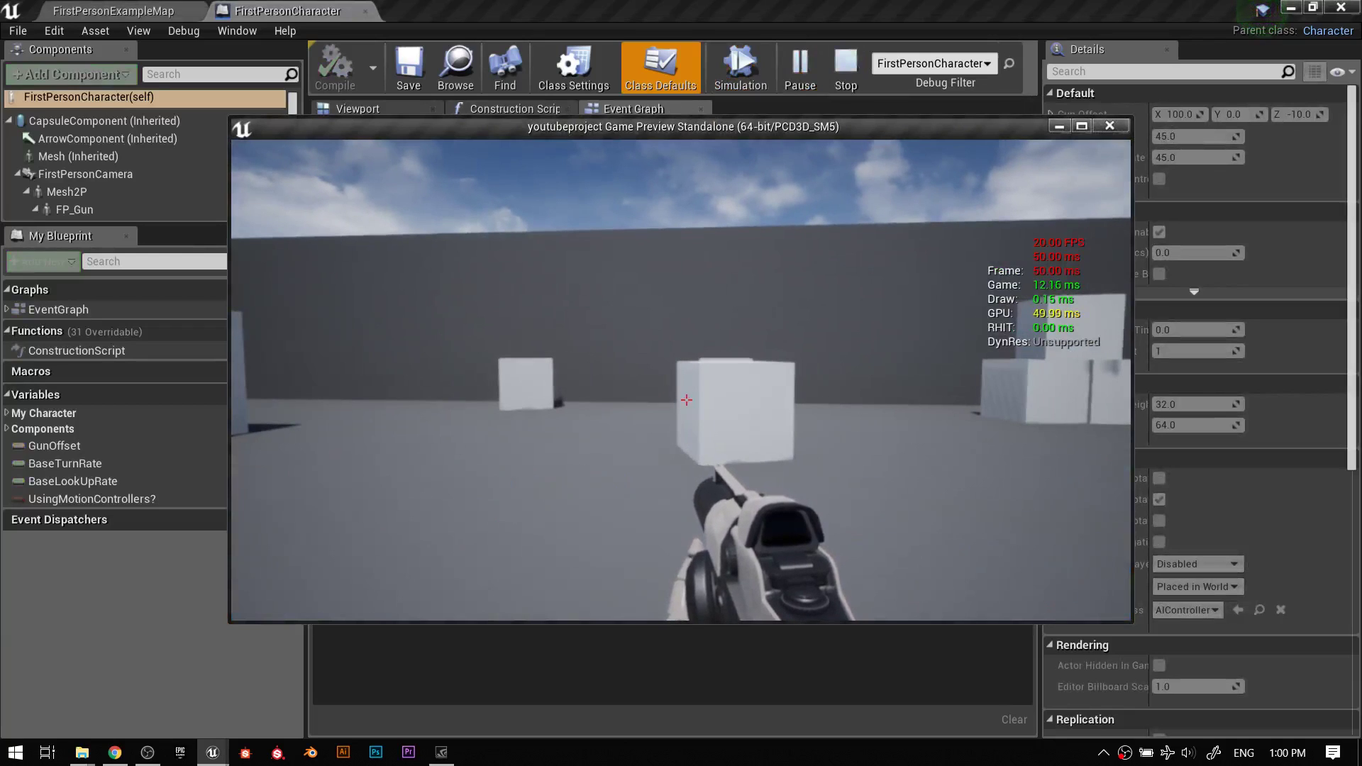
key(Escape)
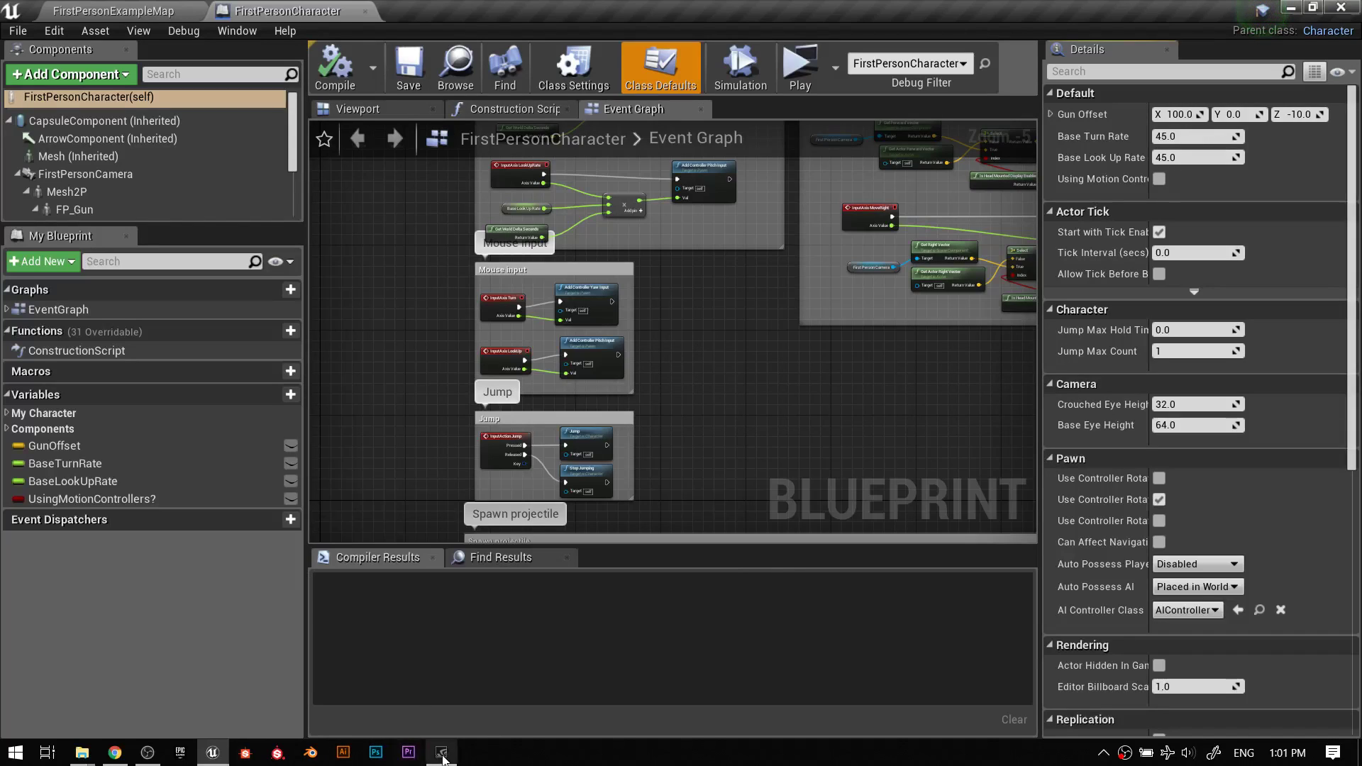
Open NVIDIA GeForce Experience from its tray icon to check Battery Boost and the 30 FPS cap.
mouse_move(442, 752)
click(447, 678)
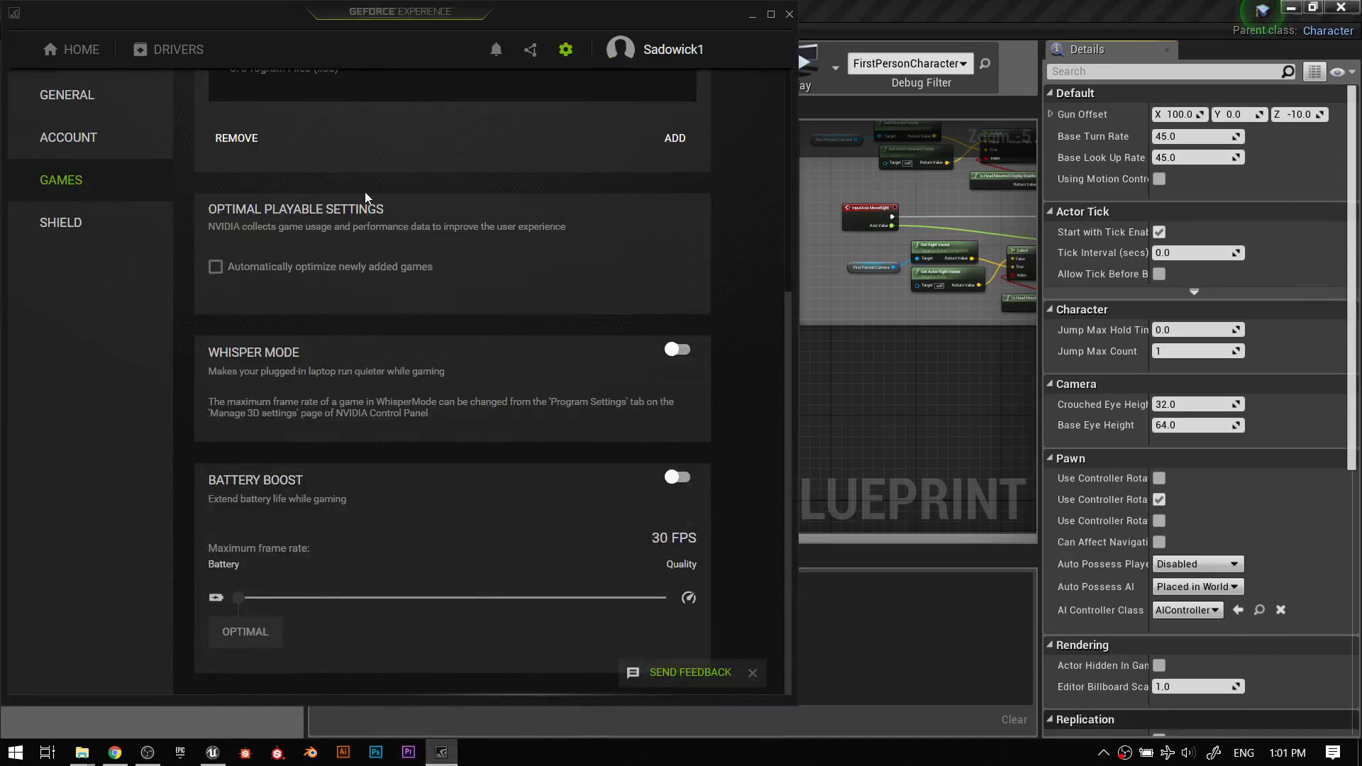
click(1104, 753)
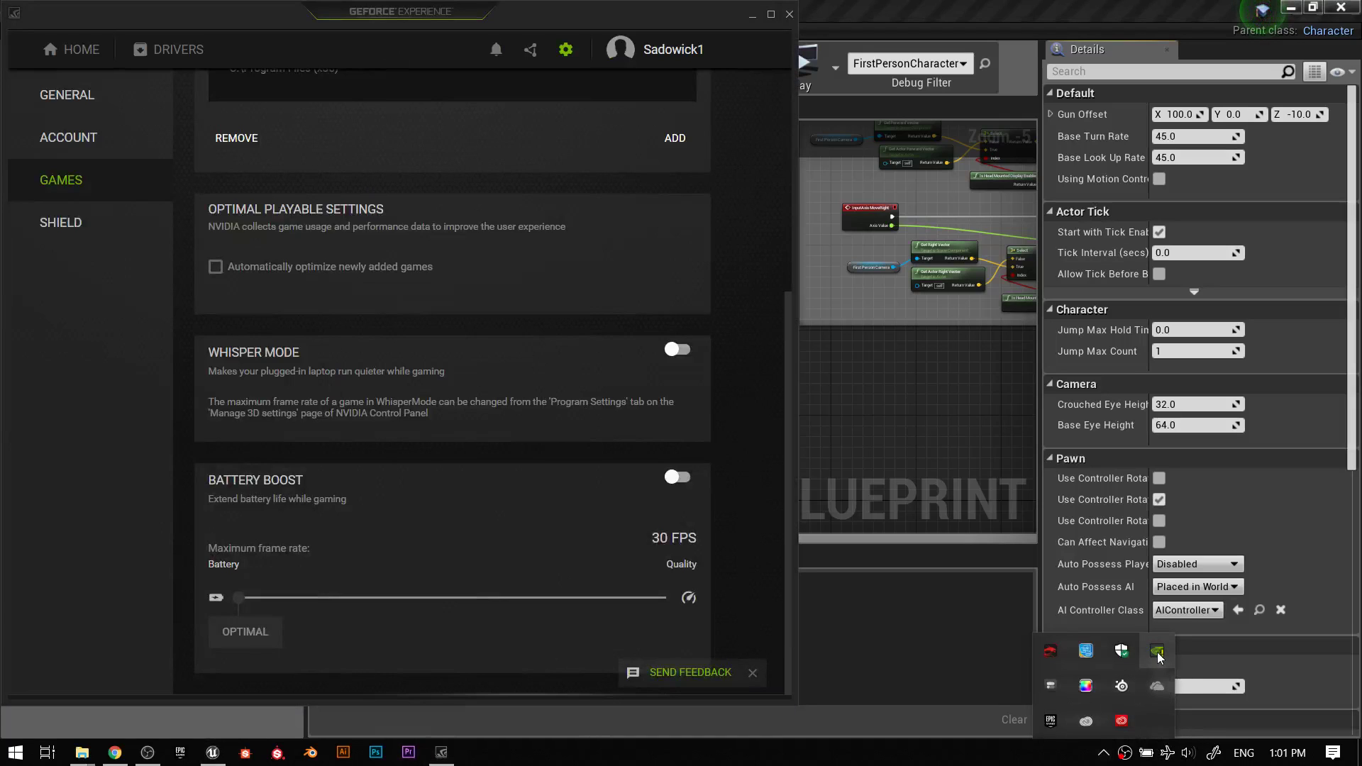
right_click(1159, 657)
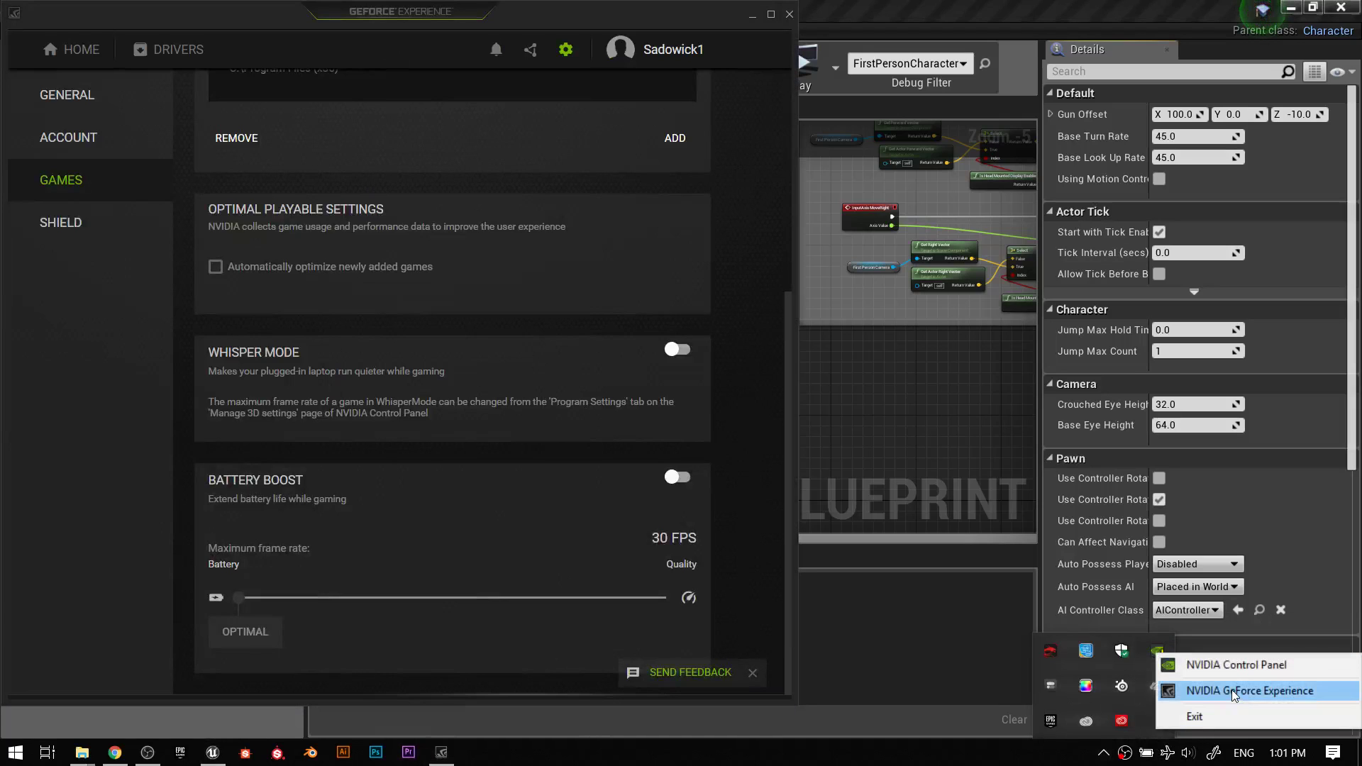
click(593, 18)
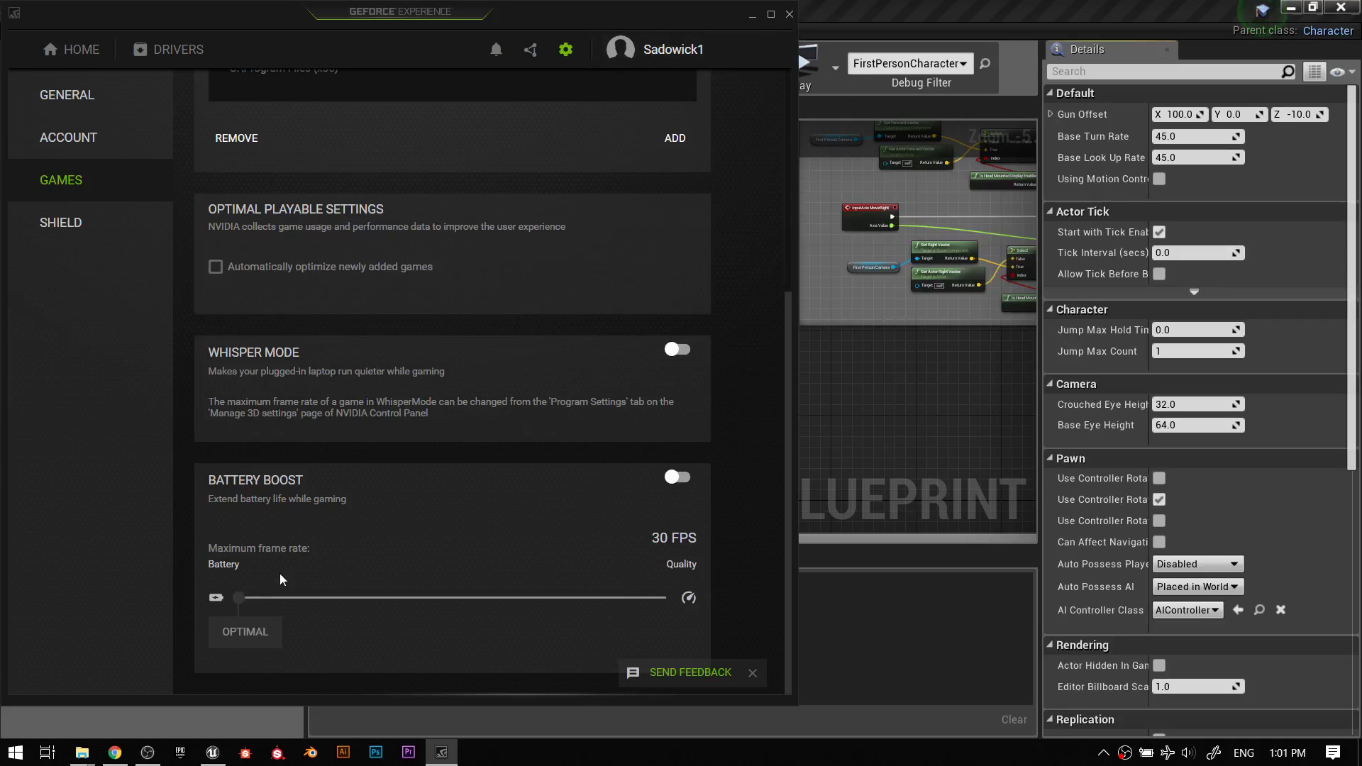
Close GeForce Experience and fly the camera around FirstPersonExampleMap toward the cubes.
click(792, 16)
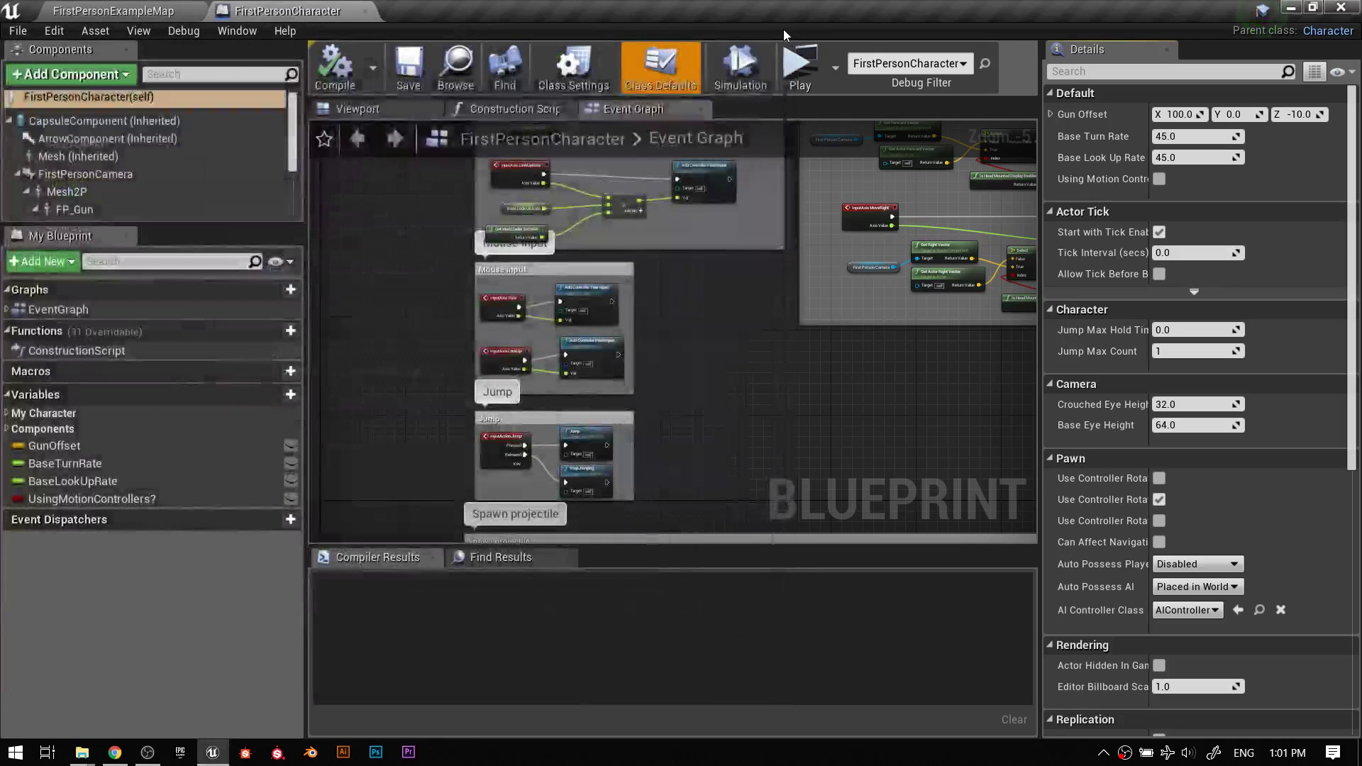
click(113, 11)
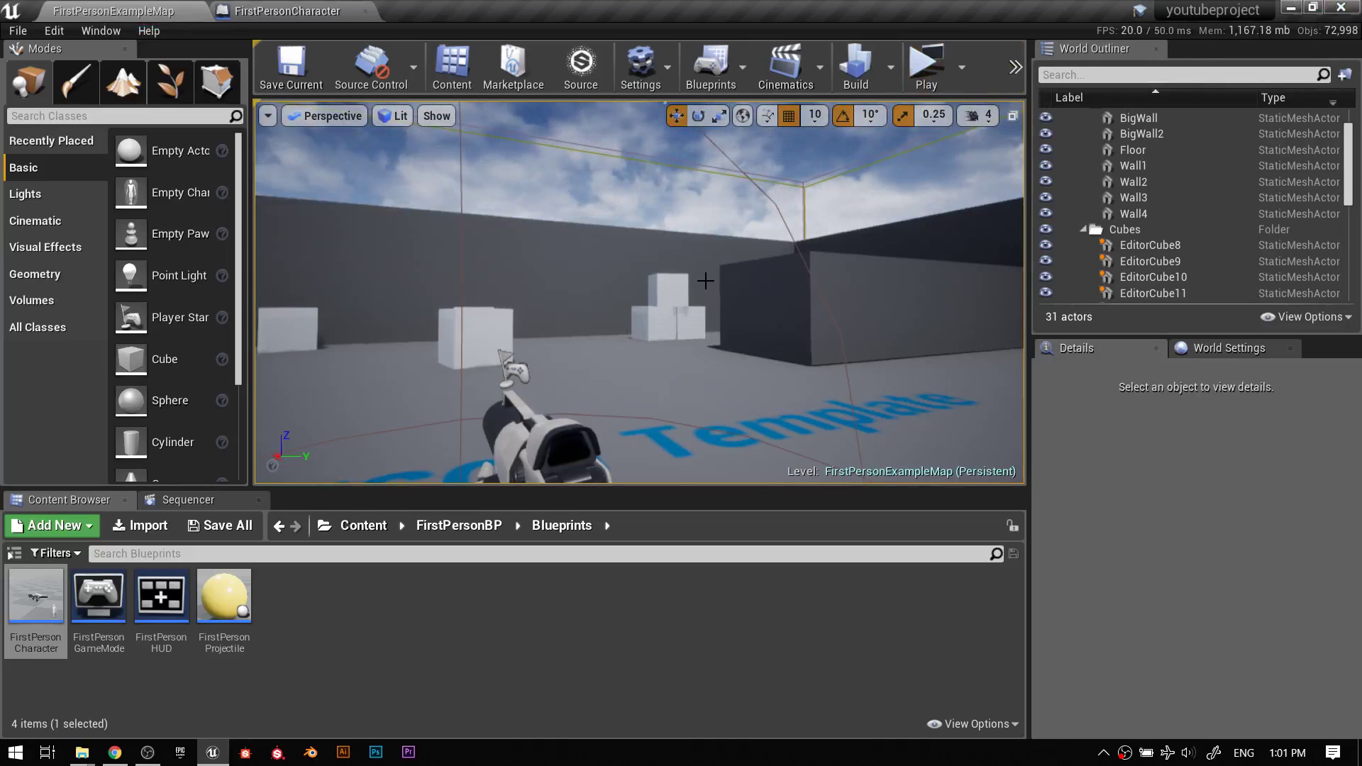
right_drag(564, 287, 564, 287)
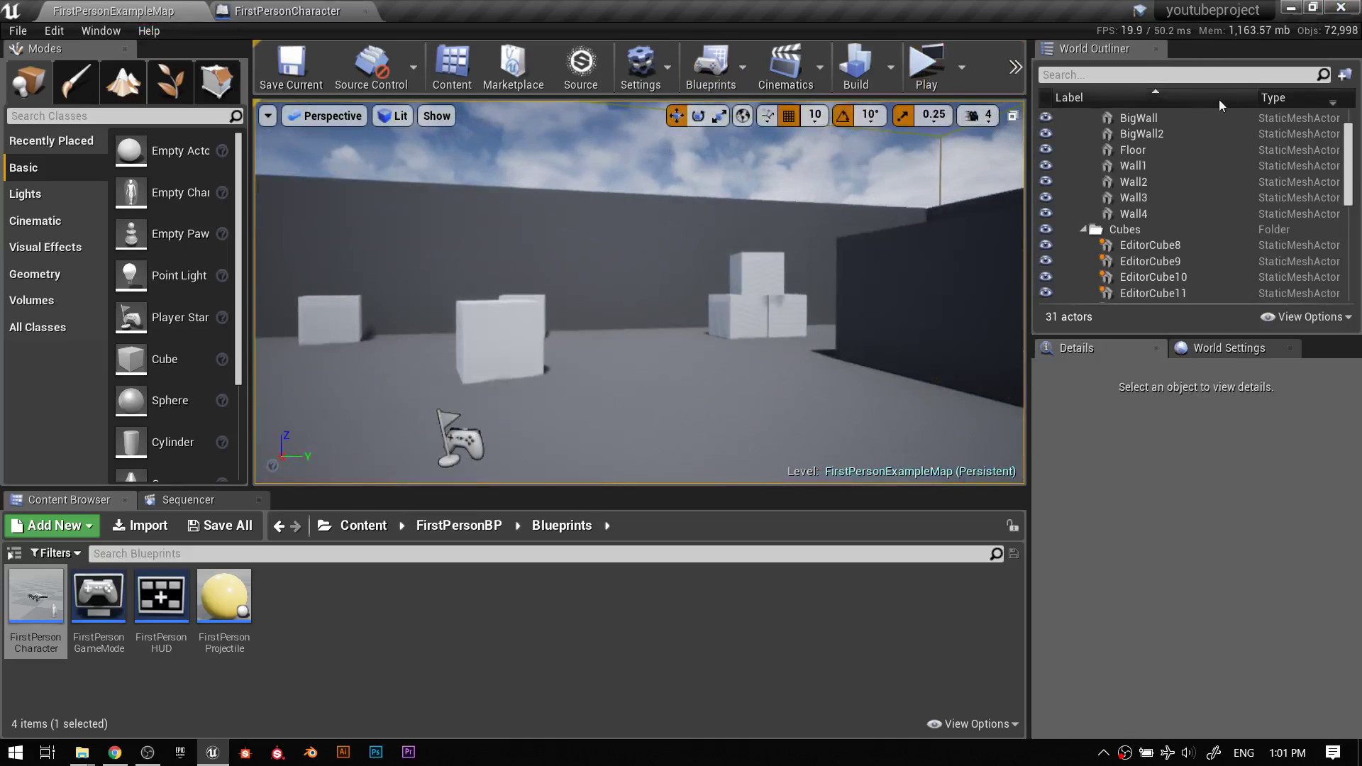
right_drag(710, 194, 758, 190)
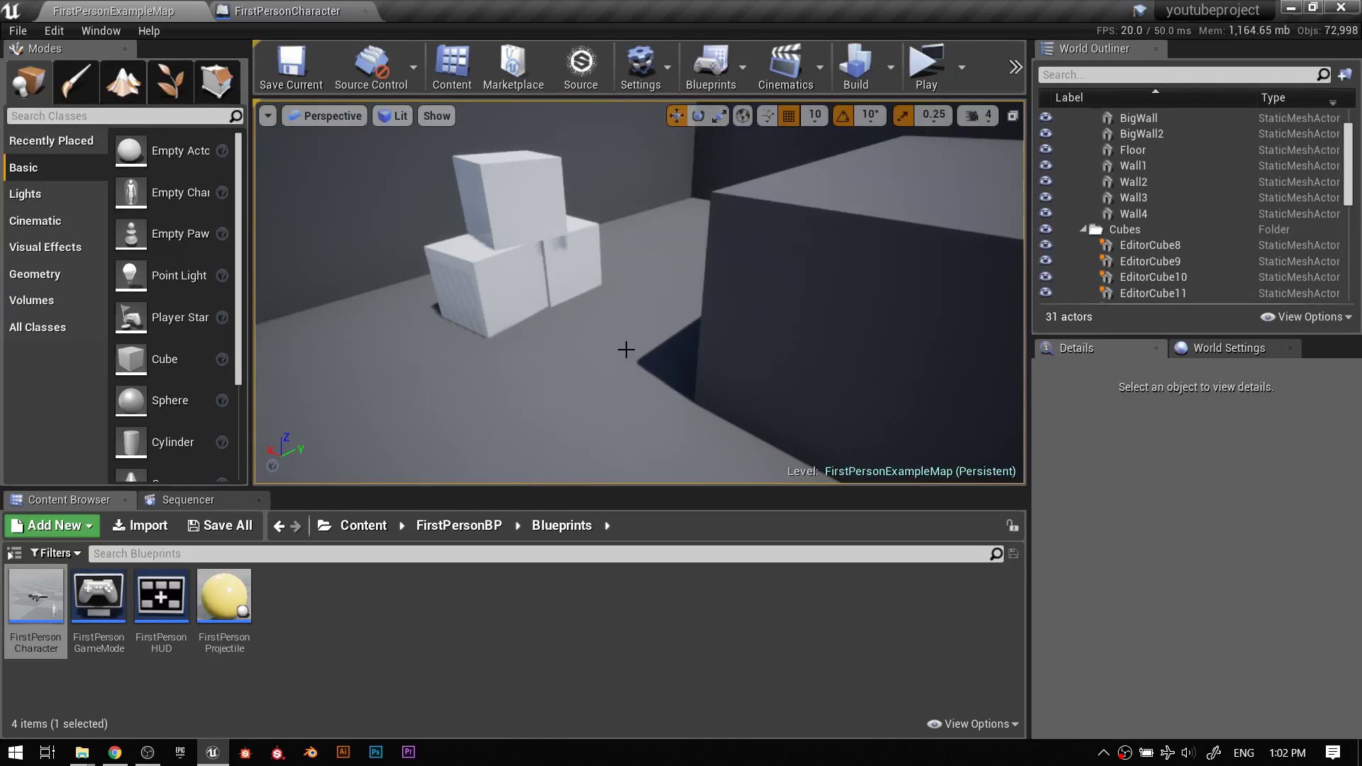
Select the Floor and move the camera closer to the big dark block and white cubes.
click(606, 284)
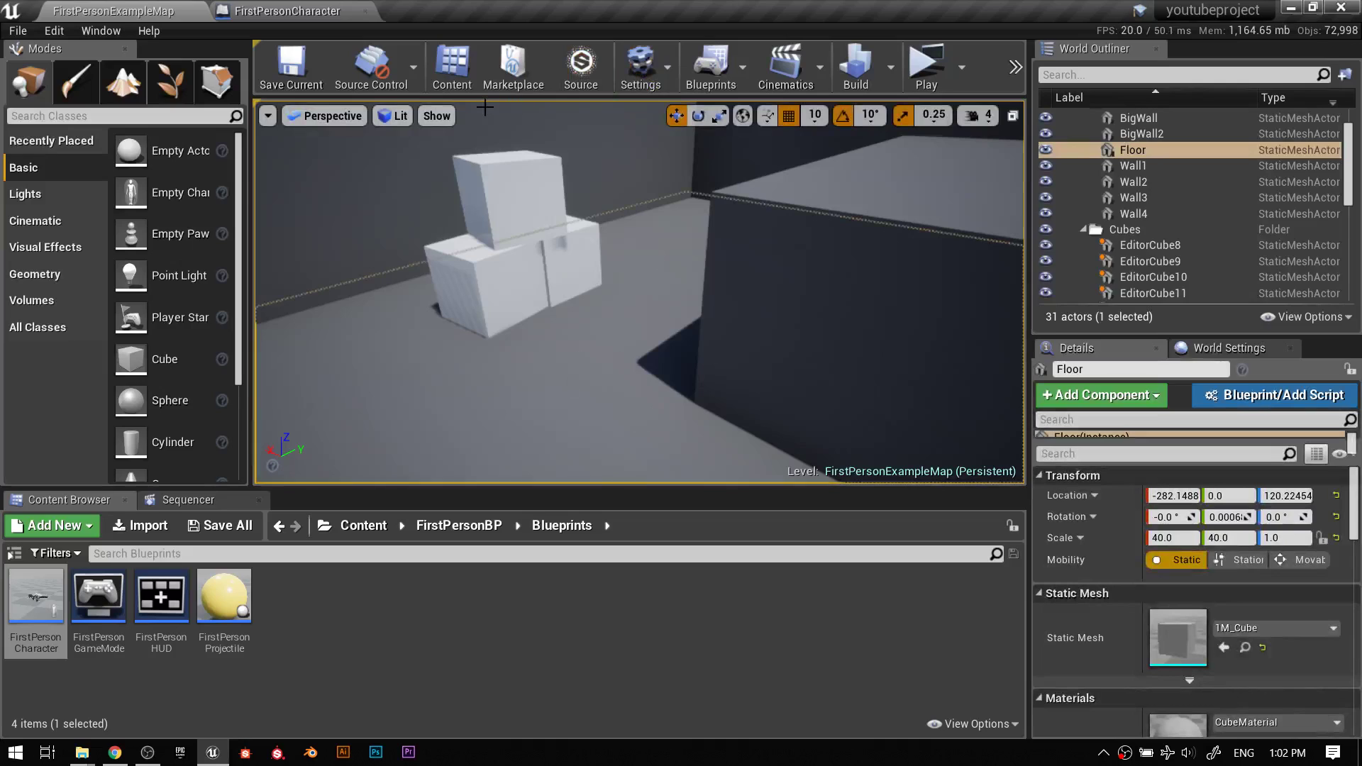
right_drag(542, 206, 542, 206)
right_drag(669, 246, 669, 247)
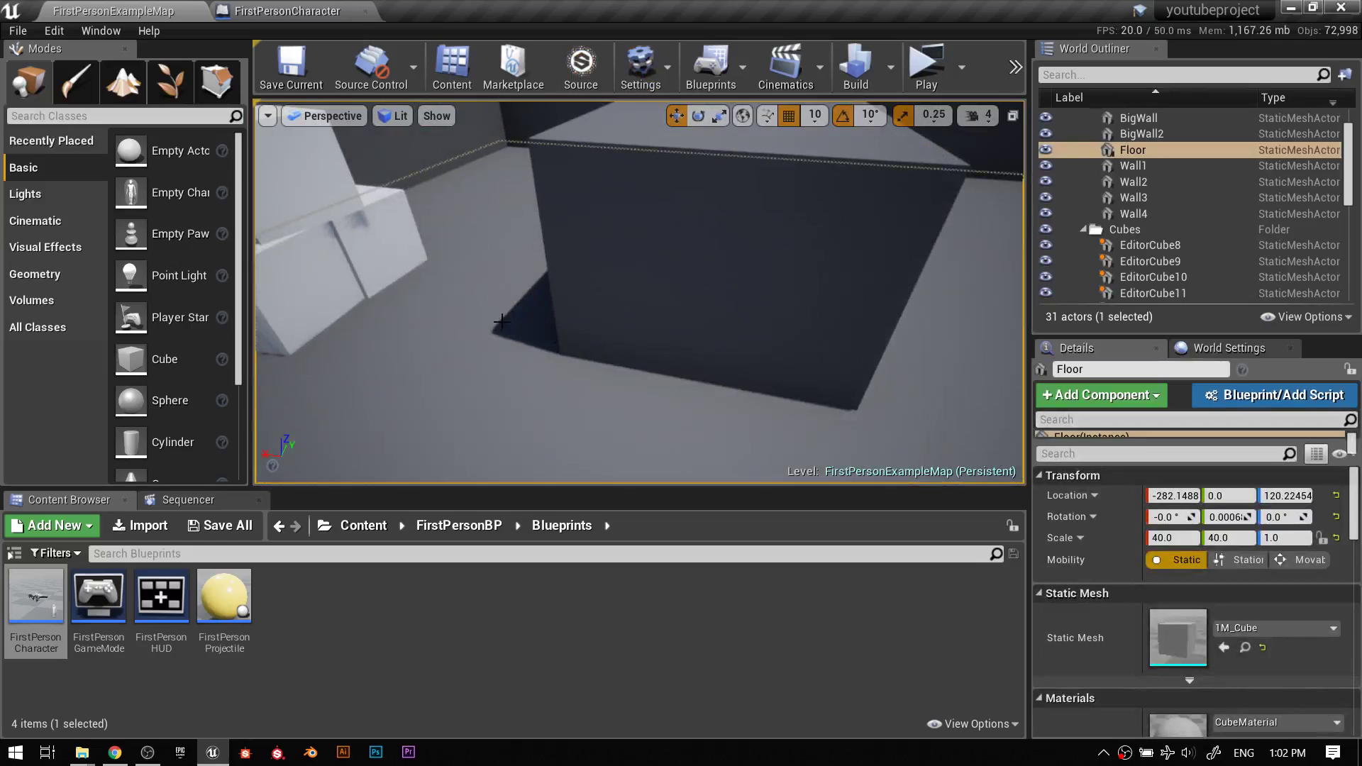
right_drag(812, 303, 818, 297)
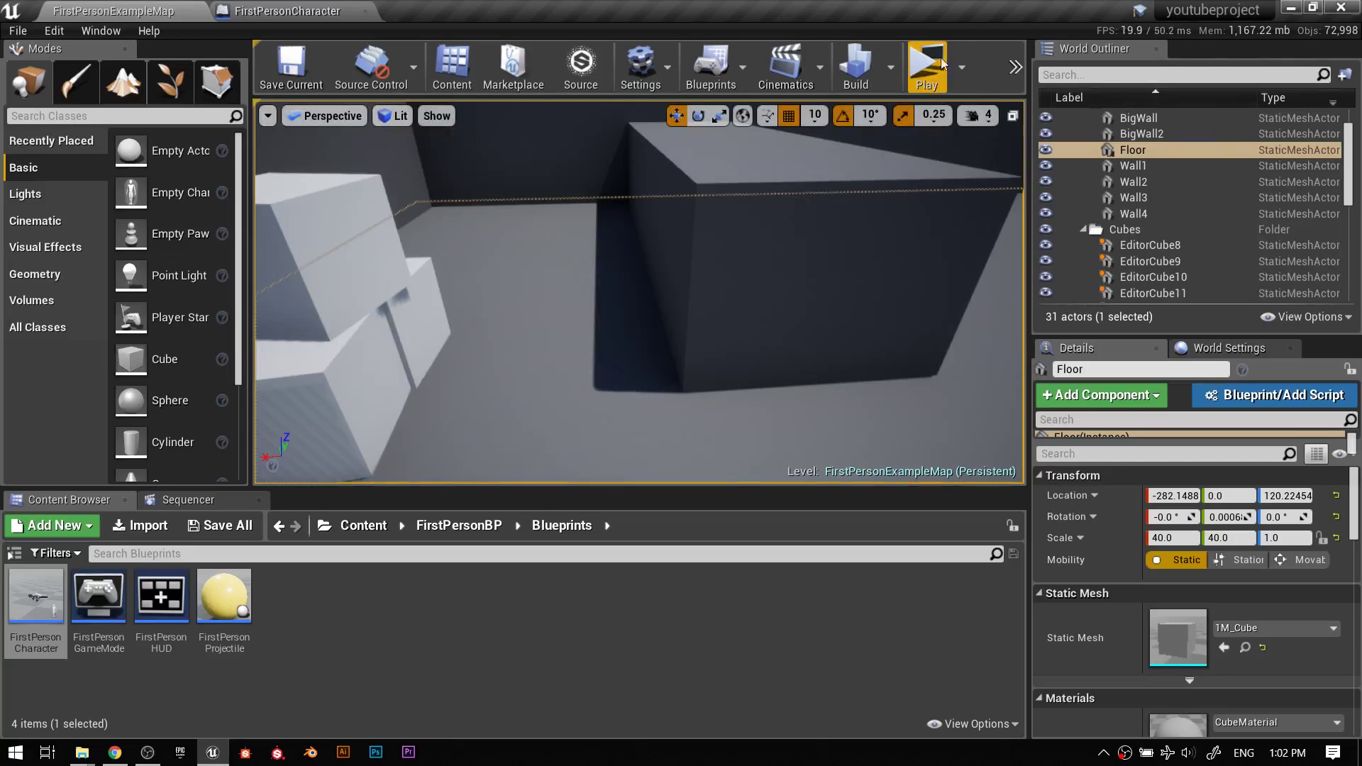
Launch a standalone game and show the 'stat unit' timing breakdown.
click(963, 74)
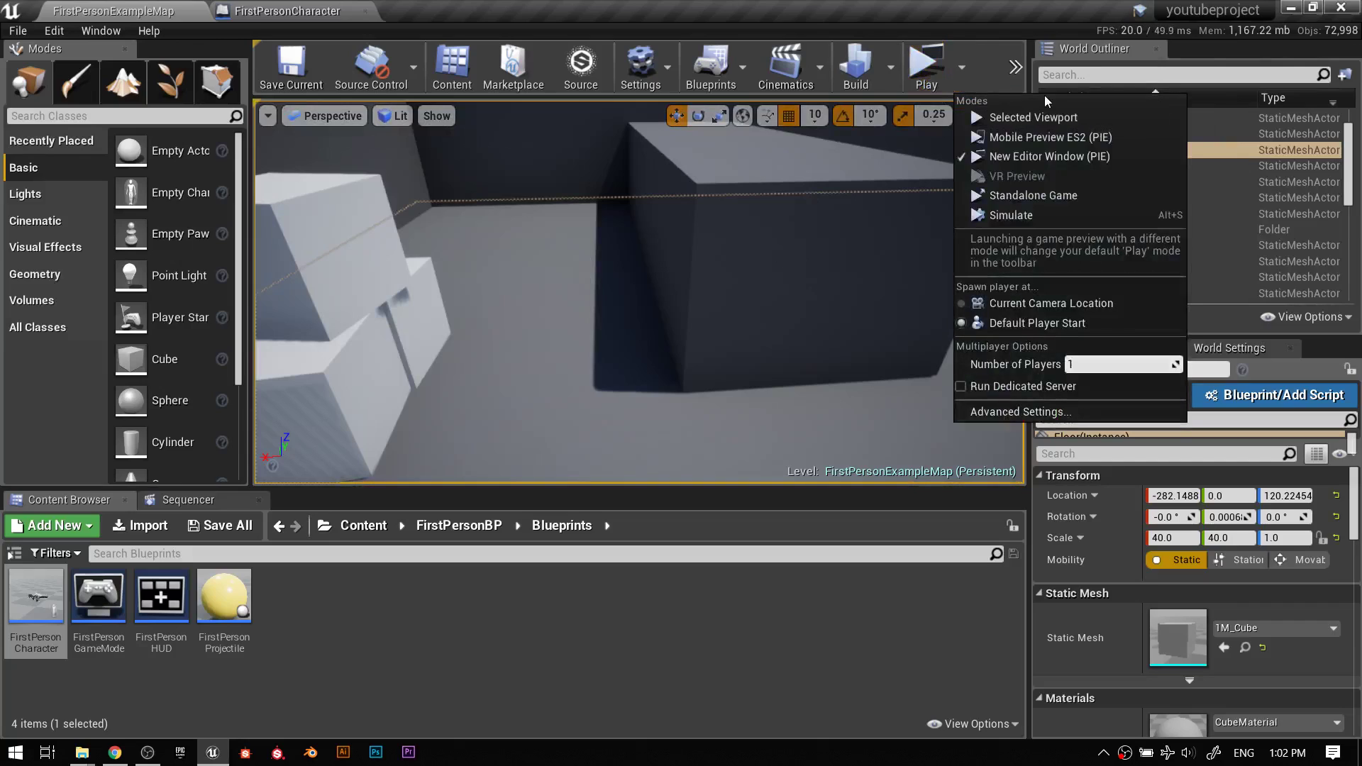
click(1066, 197)
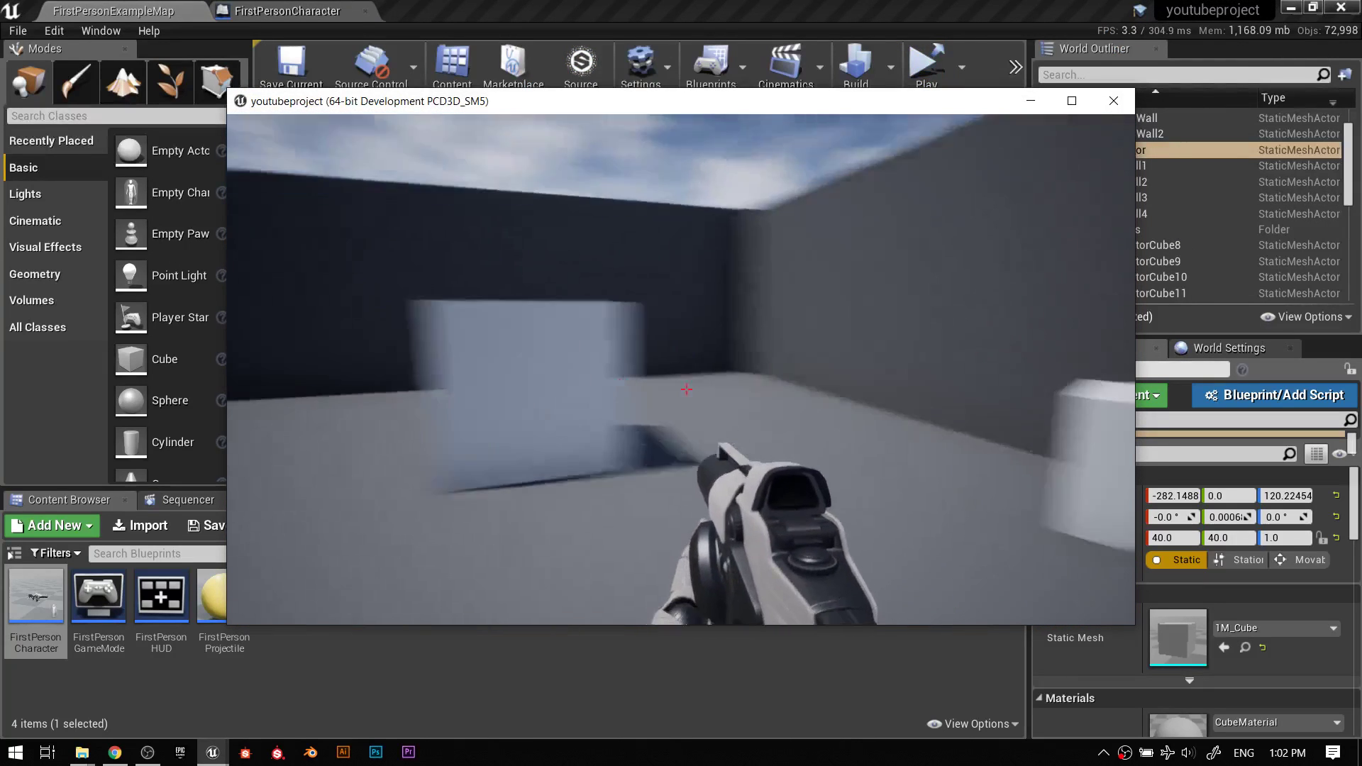
key(grave)
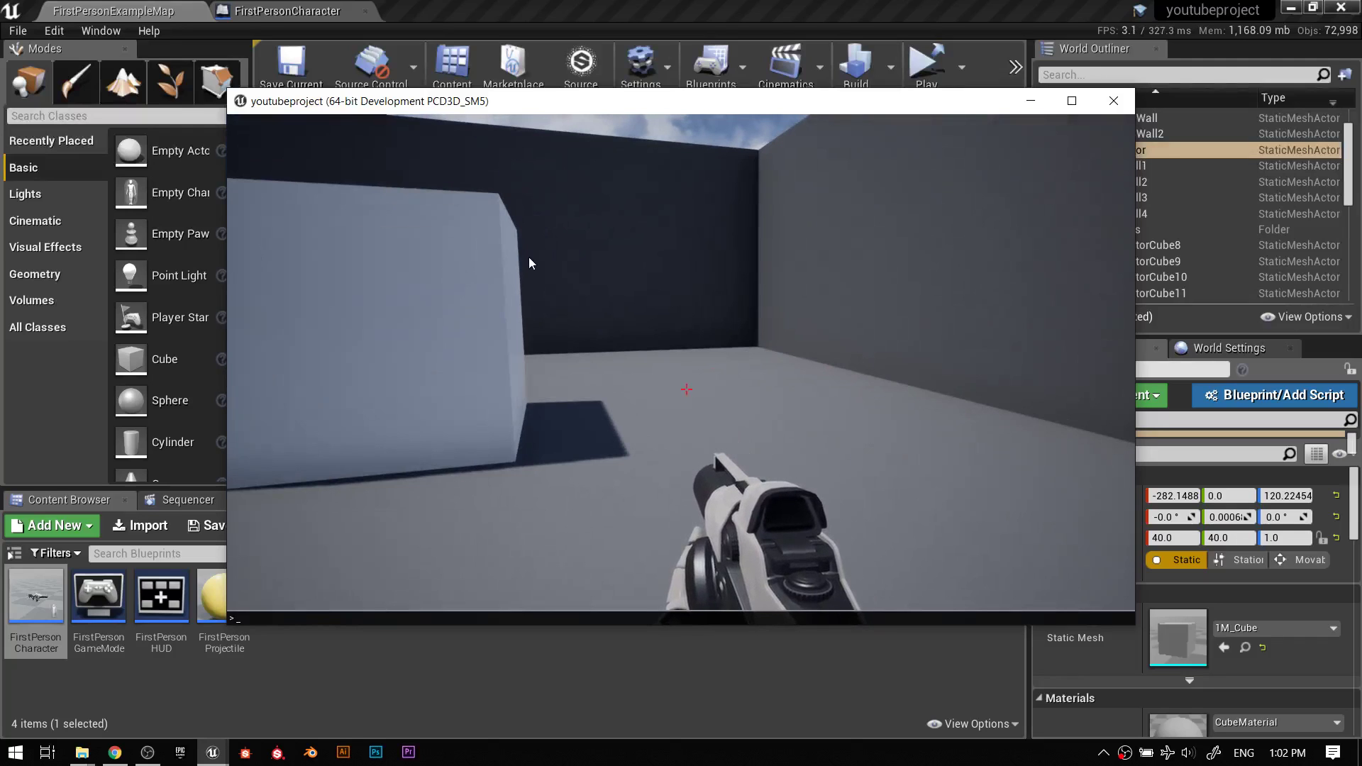
text(stat)
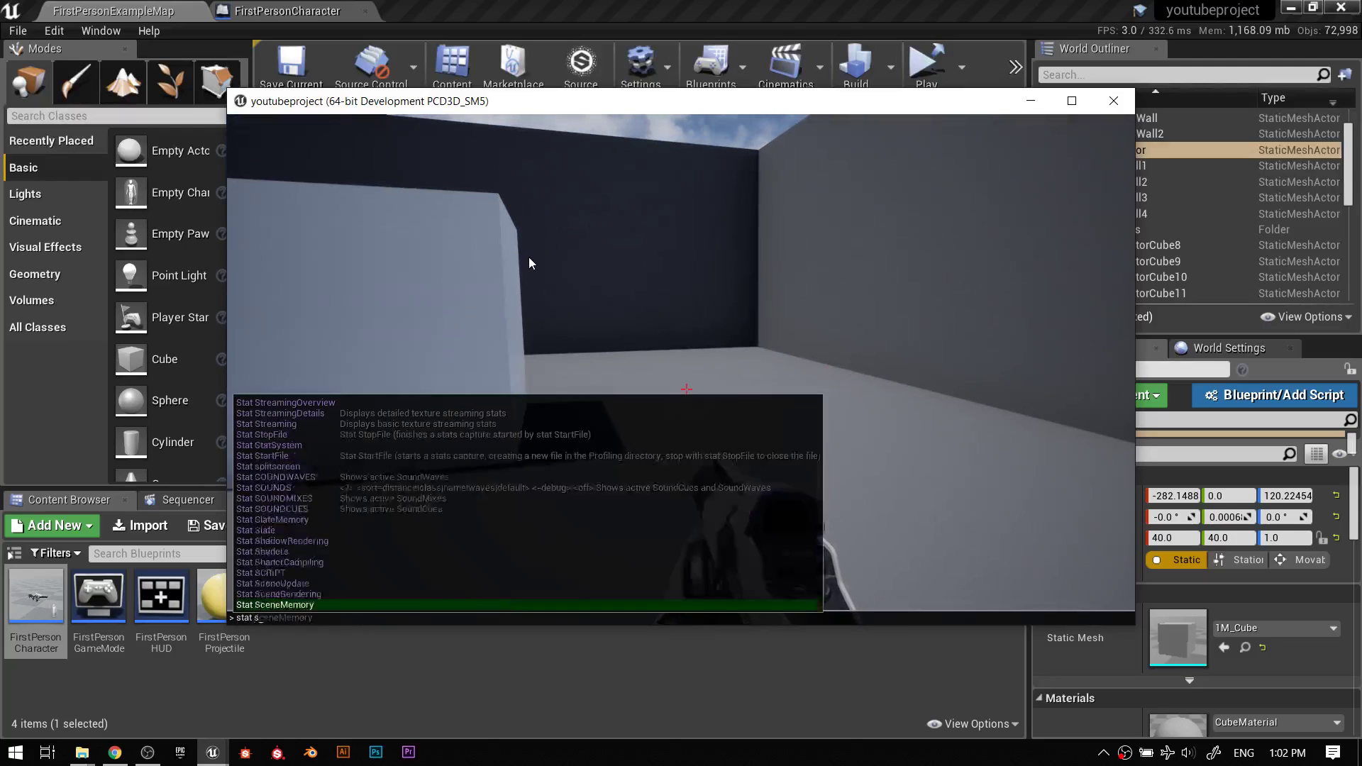
text( unit)
key(Return)
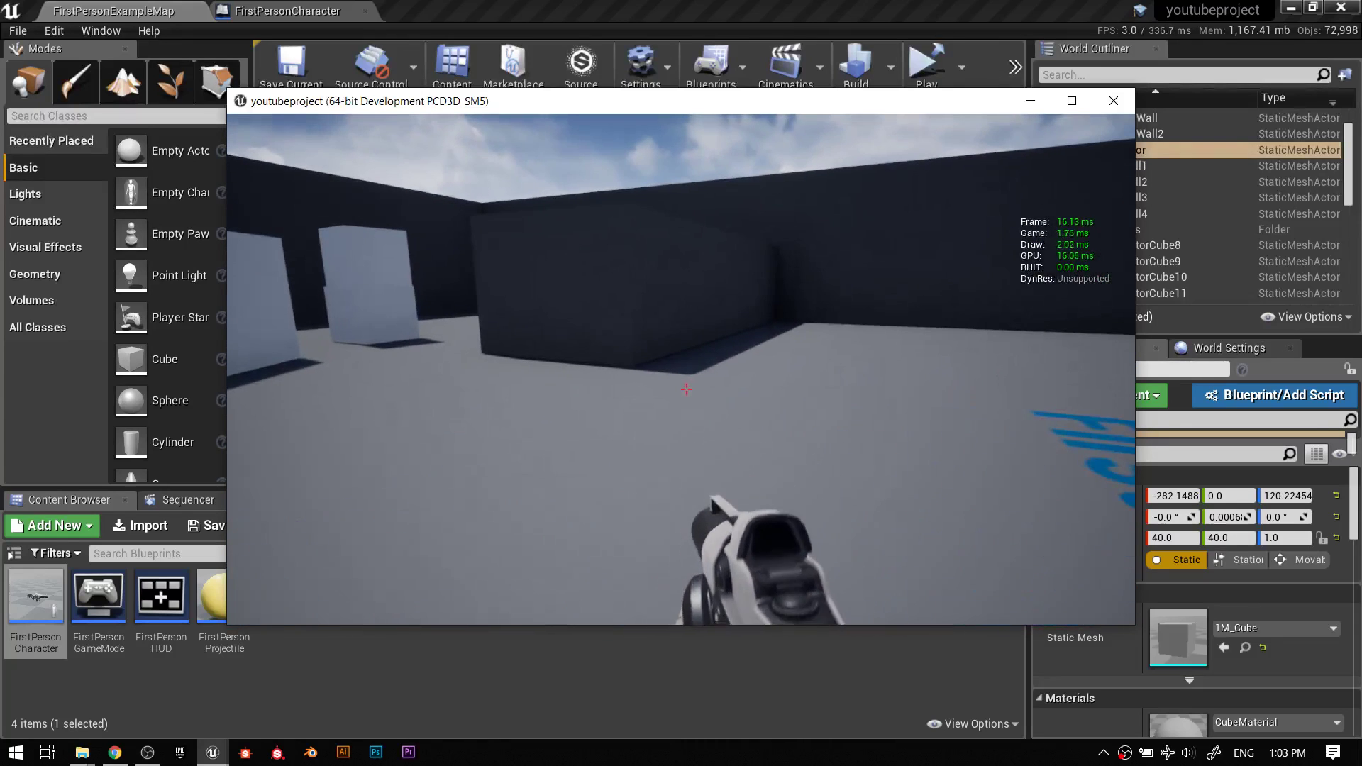
Add the FPS counter with 'stat fps', then end the standalone session.
key(grave)
text(stat fps)
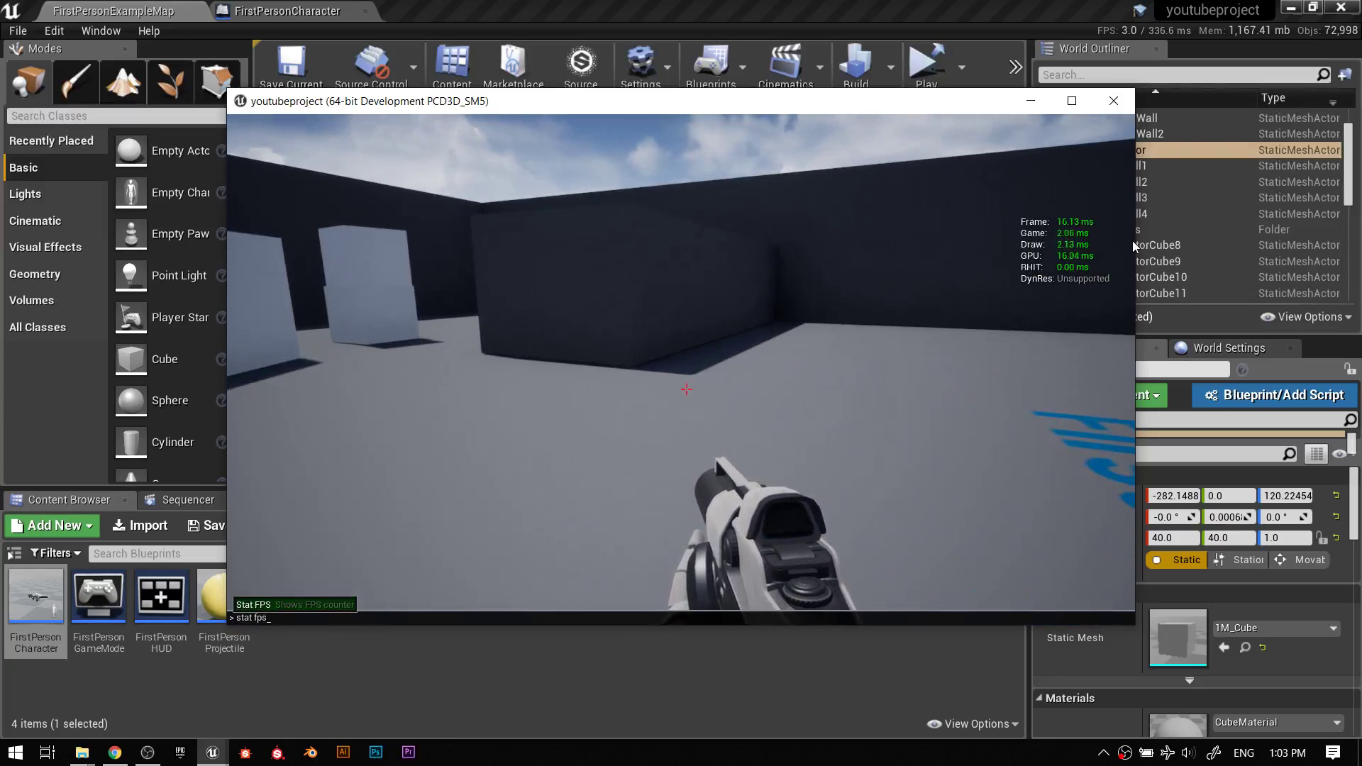
key(Return)
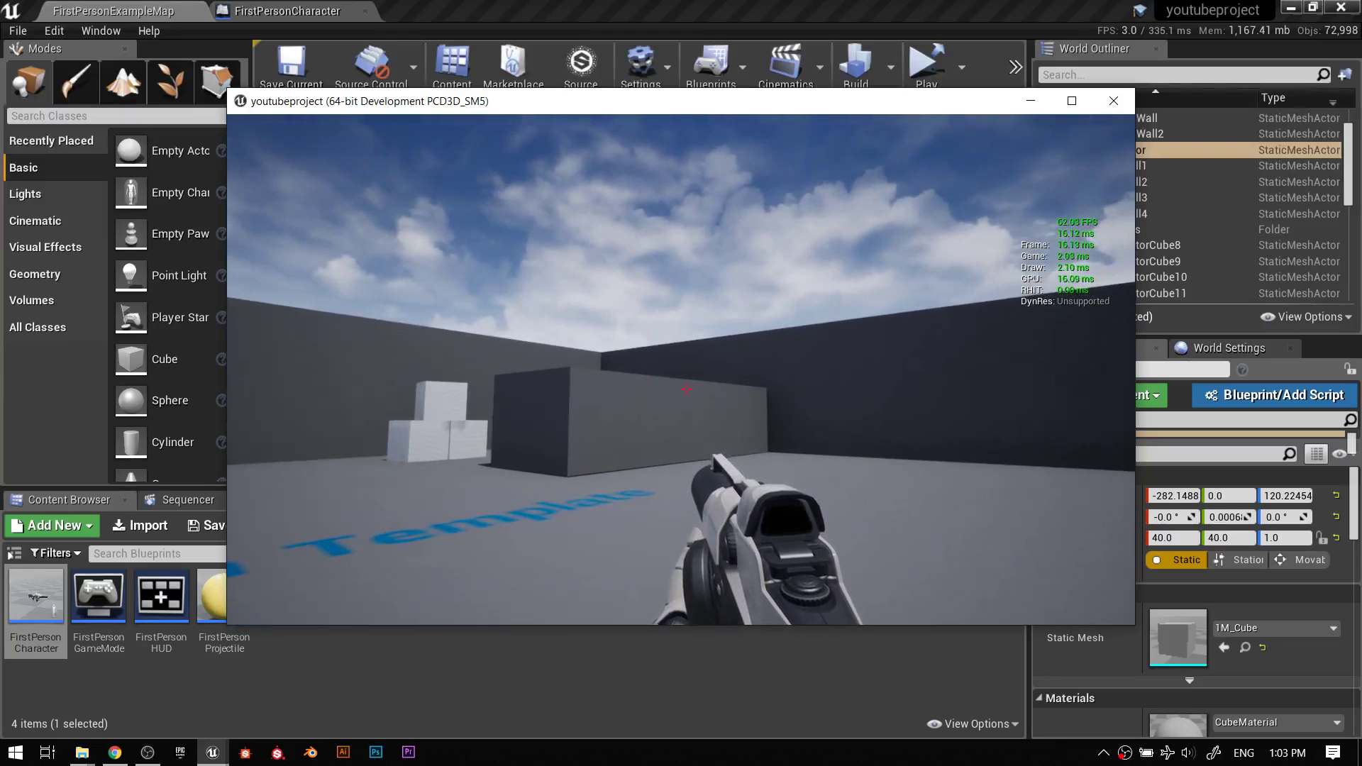
key(Escape)
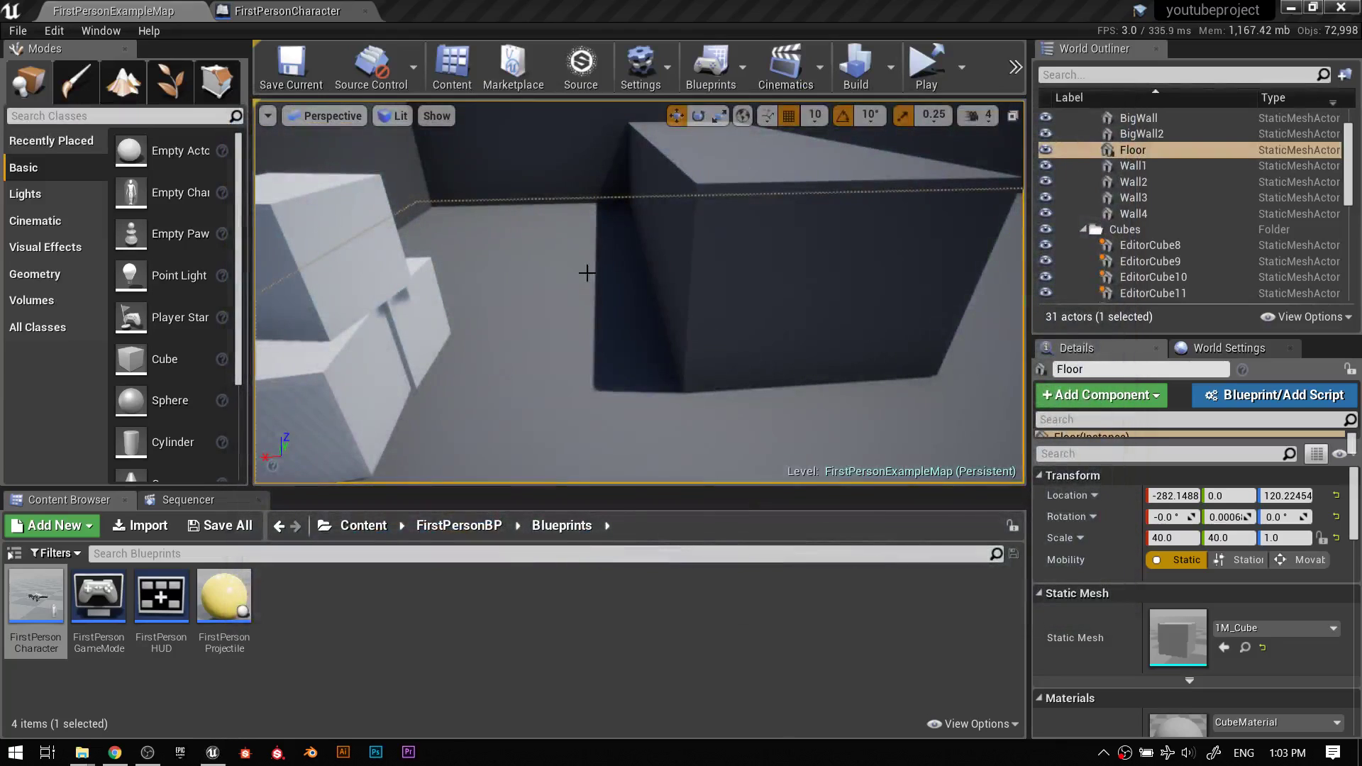
Try Engine Scalability presets Medium and Low, ending on Medium for all quality groups.
click(665, 73)
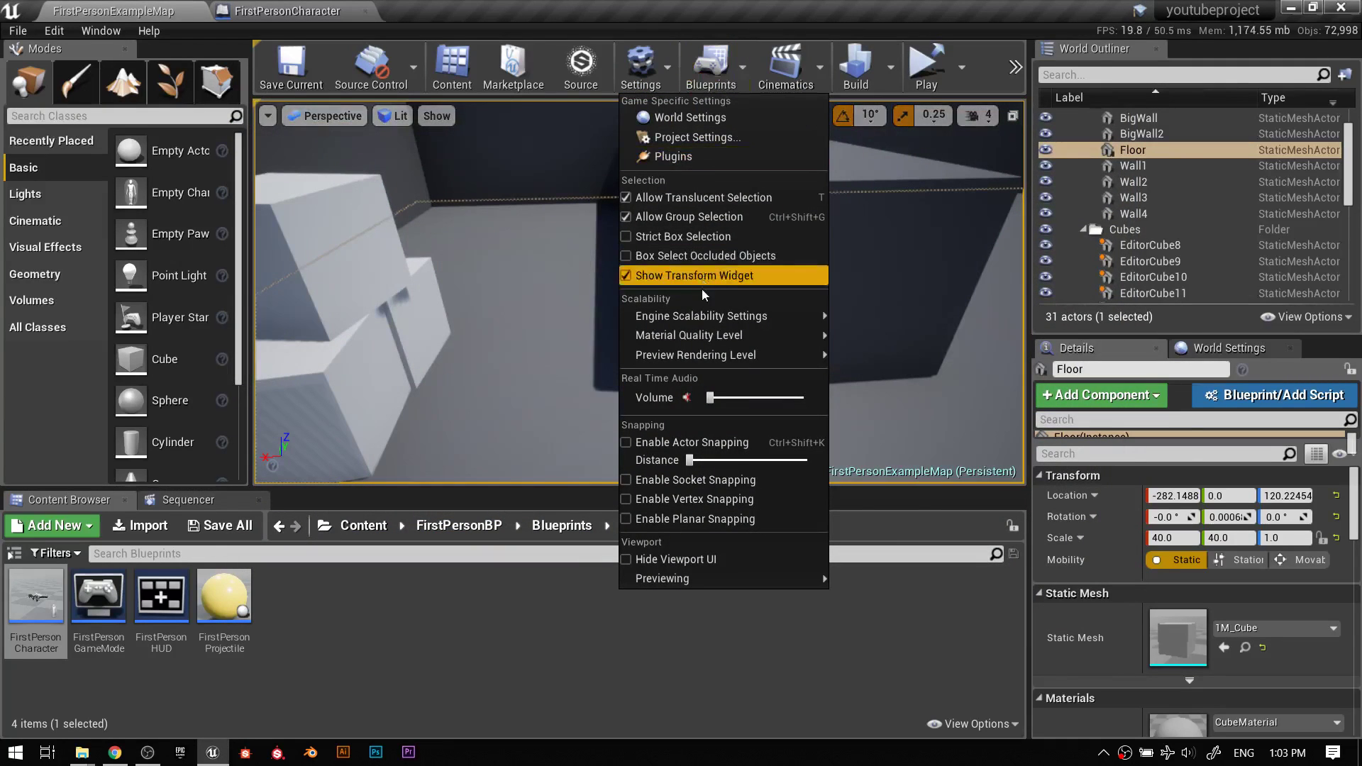
mouse_move(691, 309)
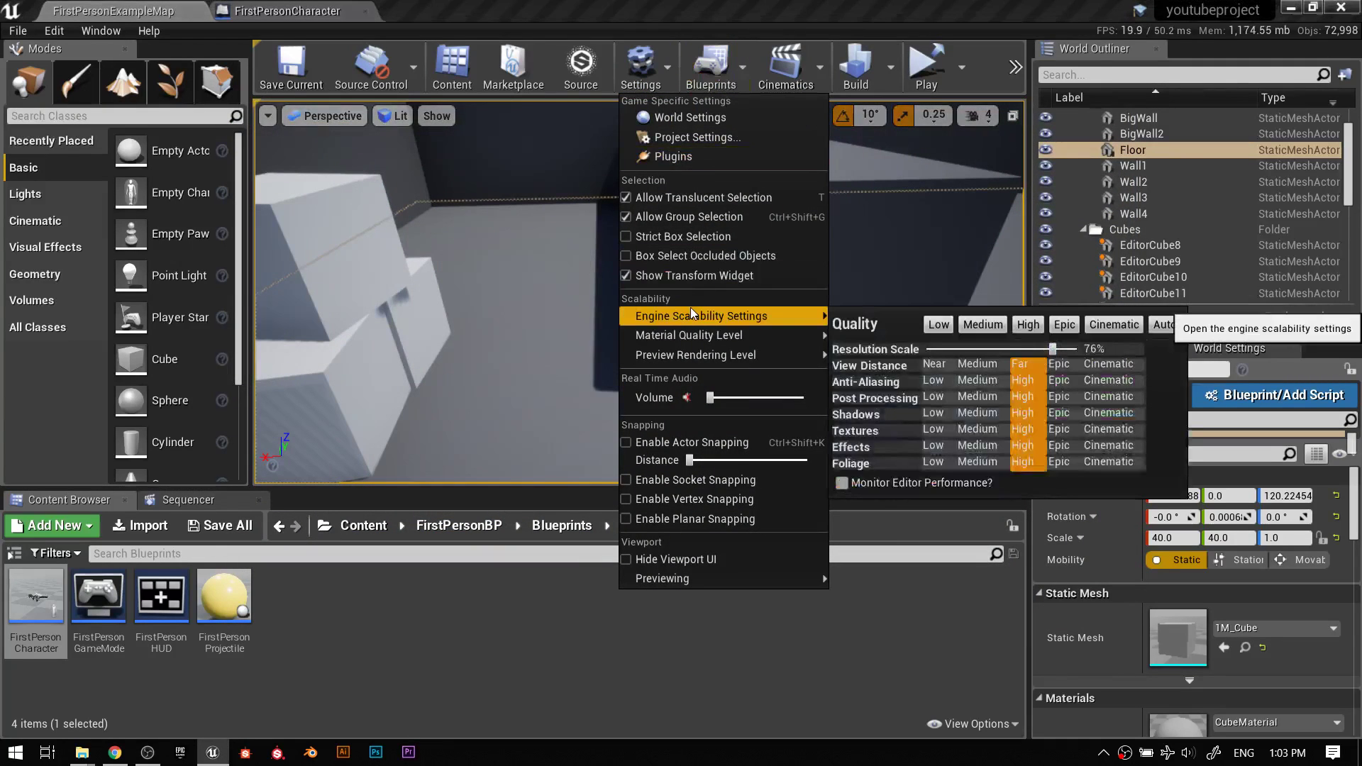
click(992, 326)
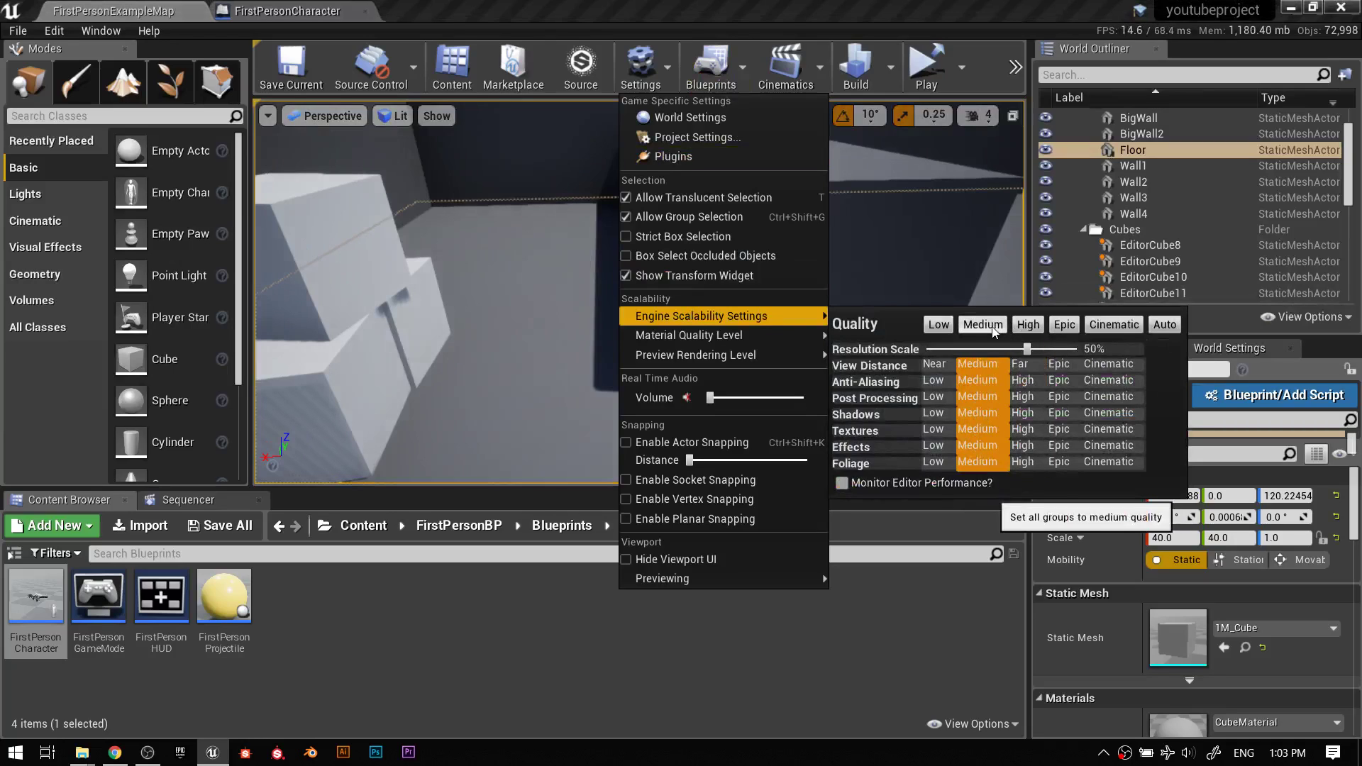
click(943, 325)
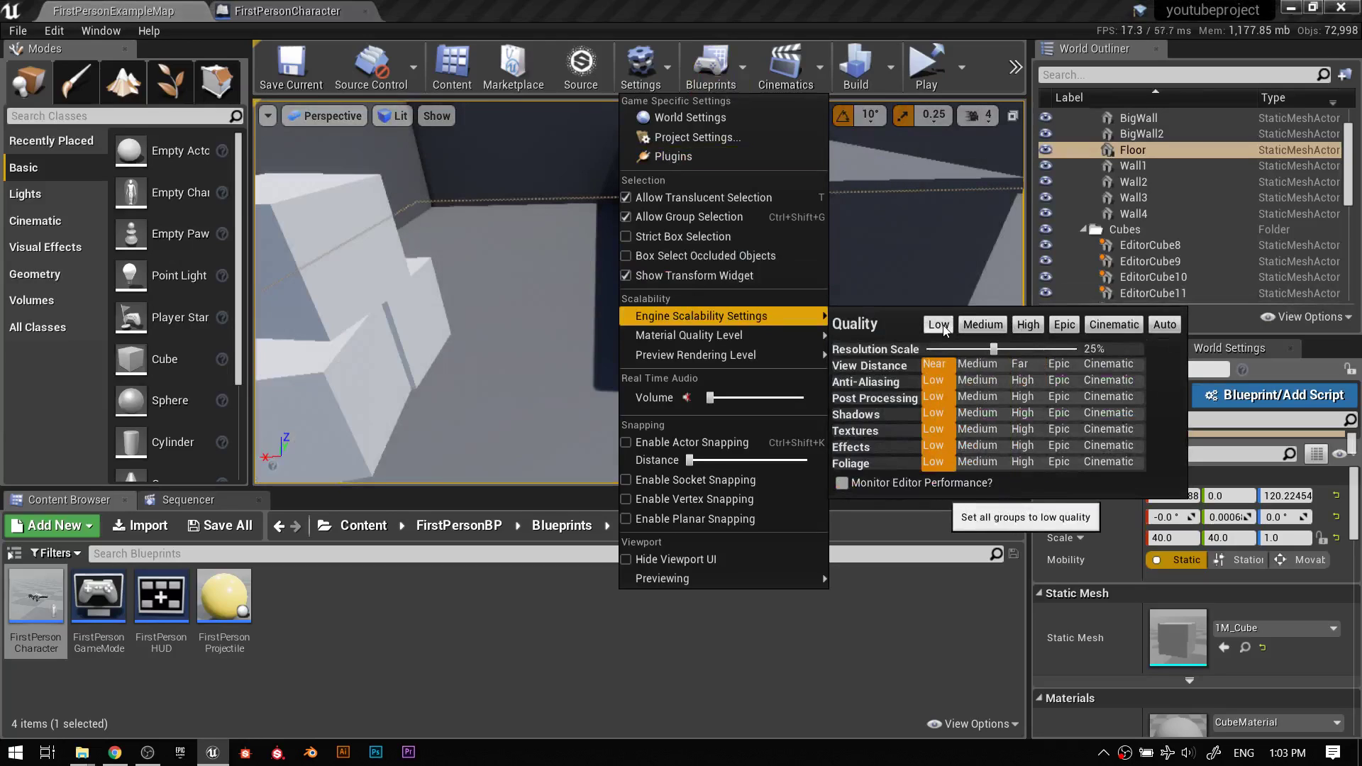
click(984, 325)
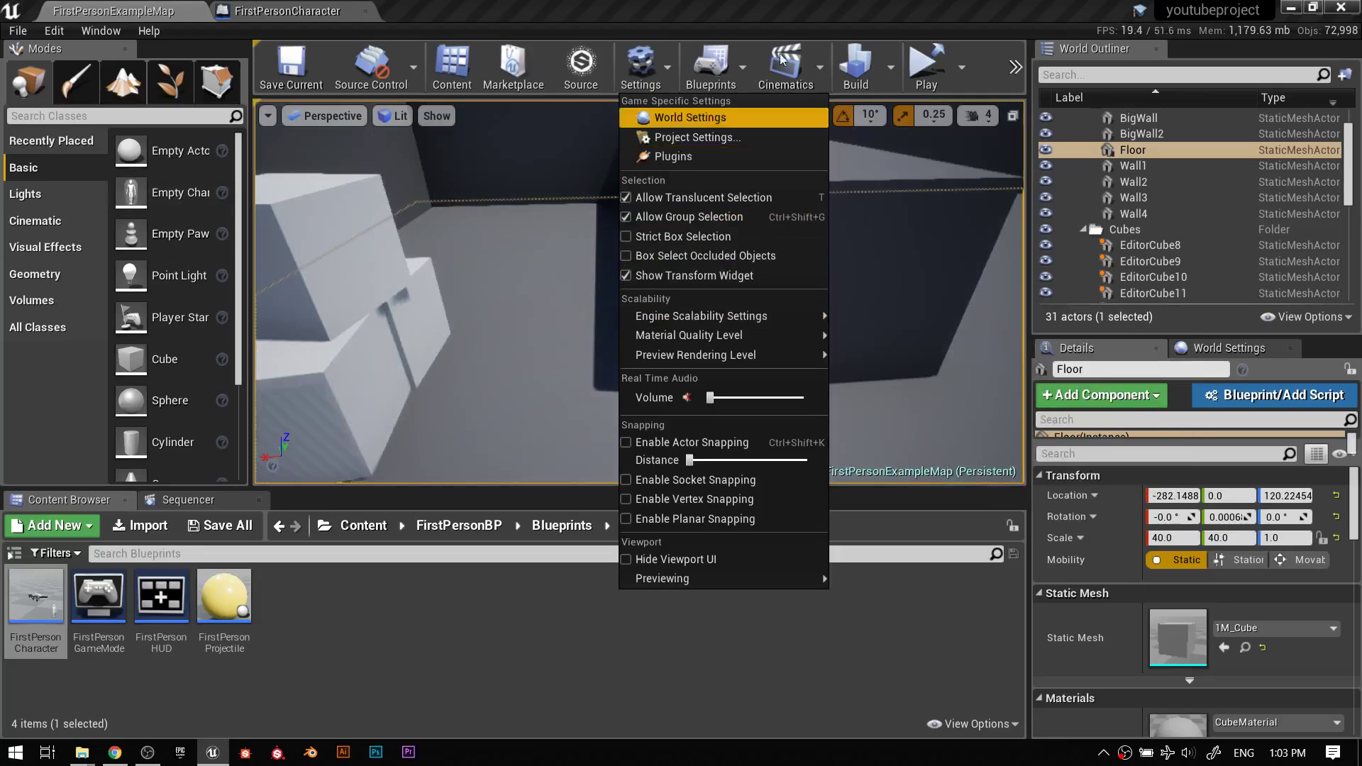
Play the level in a New Editor Window, walk forward checking 20 FPS, then stop.
click(962, 68)
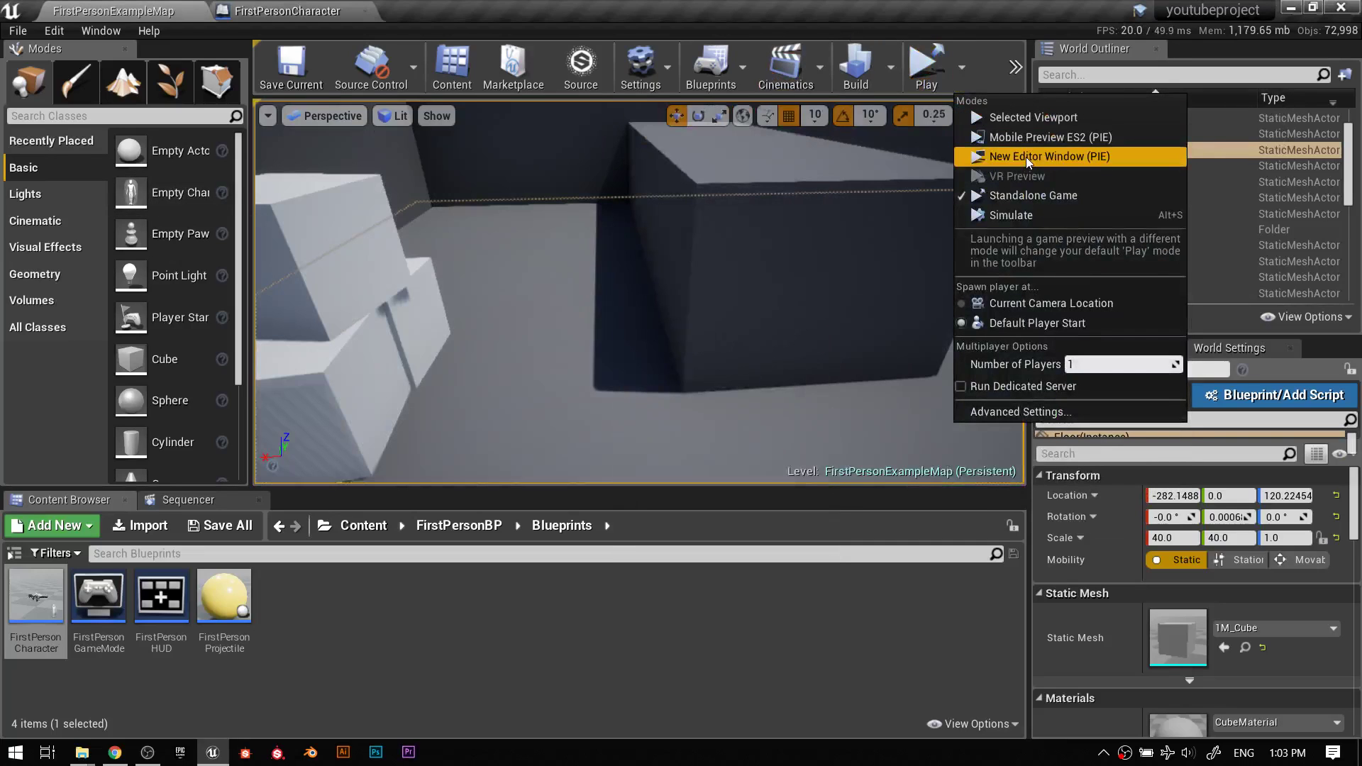
click(1049, 153)
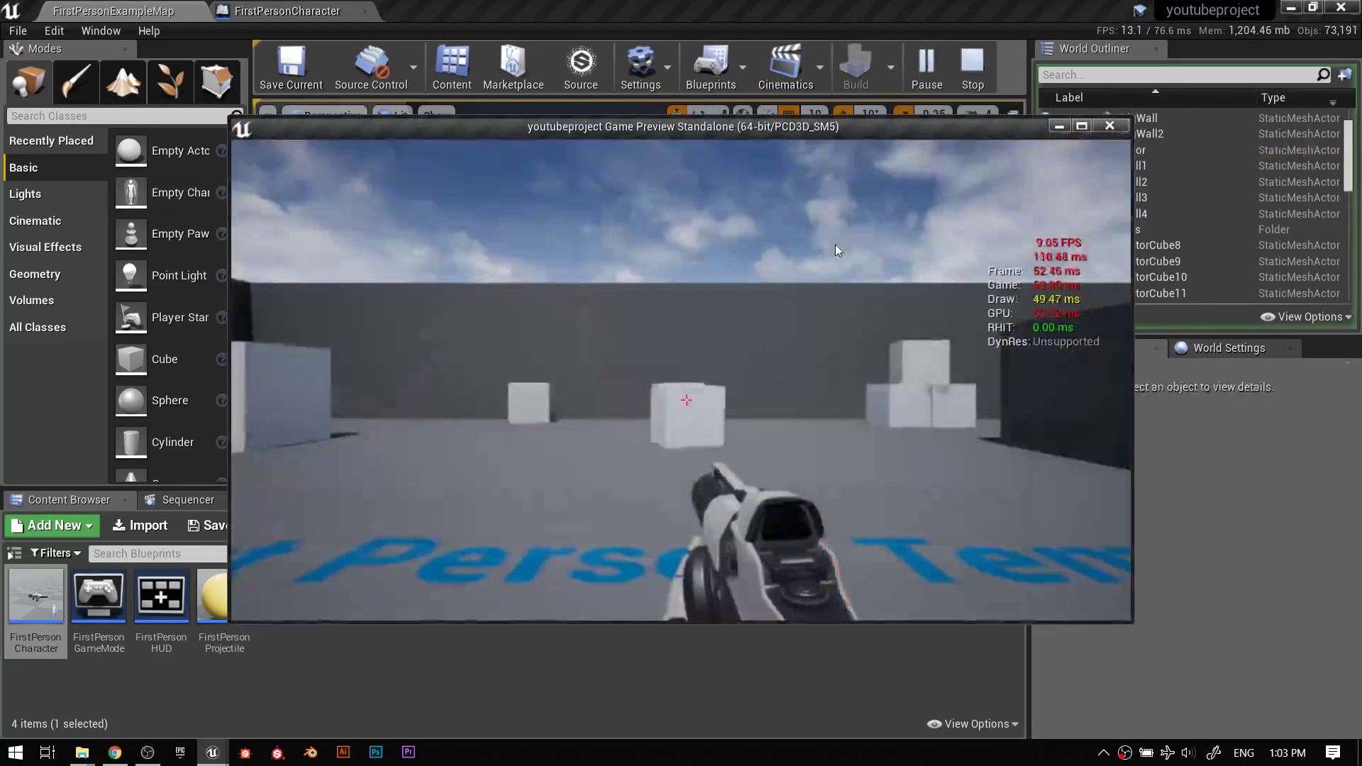
click(836, 250)
key(w)
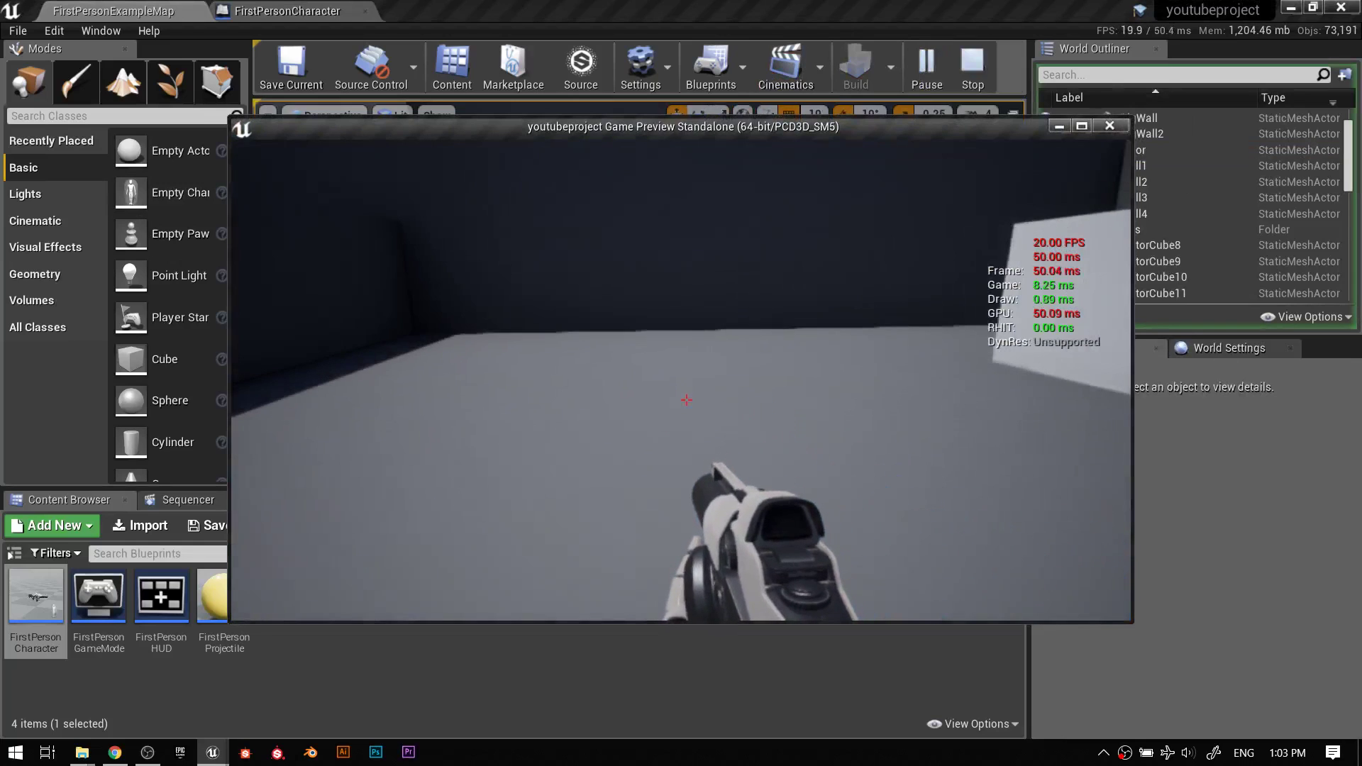
key(w)
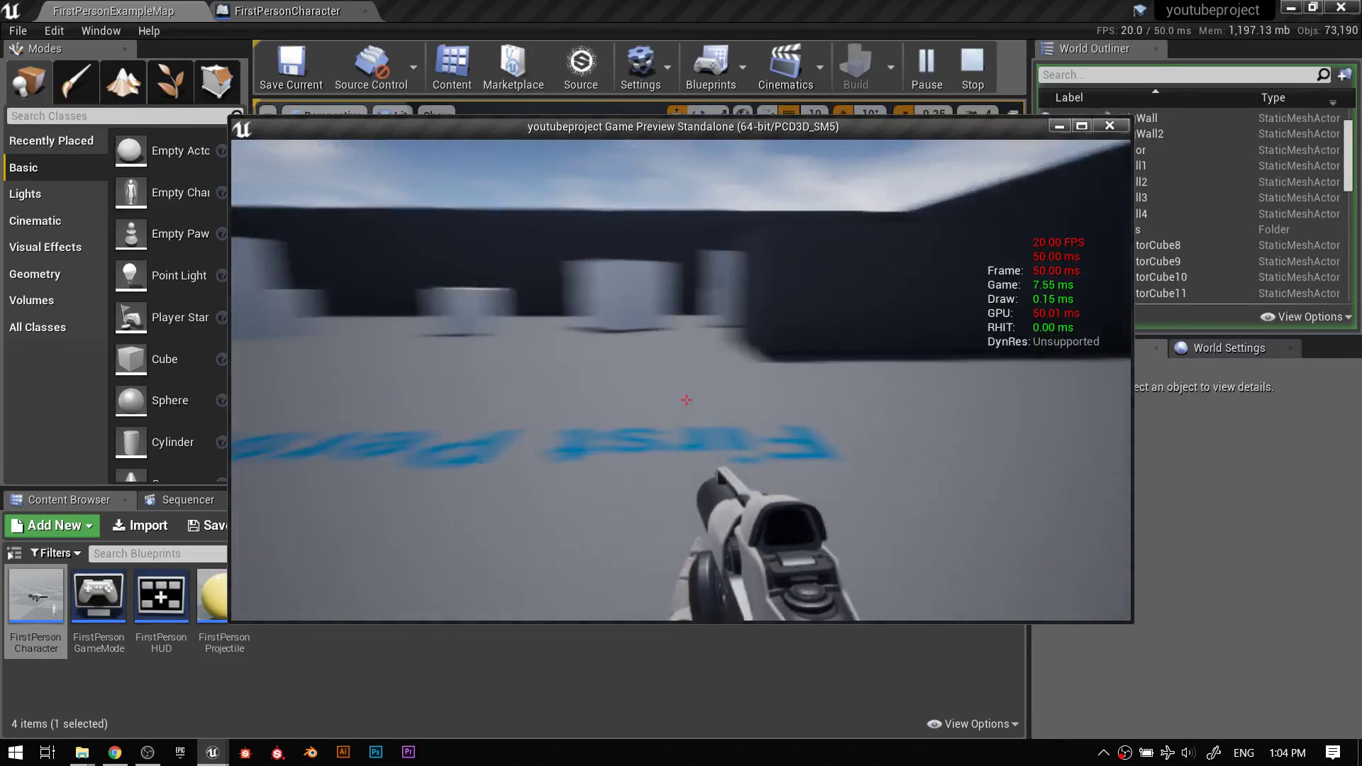
key(Escape)
Launch the level as a standalone game and show the 'stat unit' timing overlay.
click(962, 68)
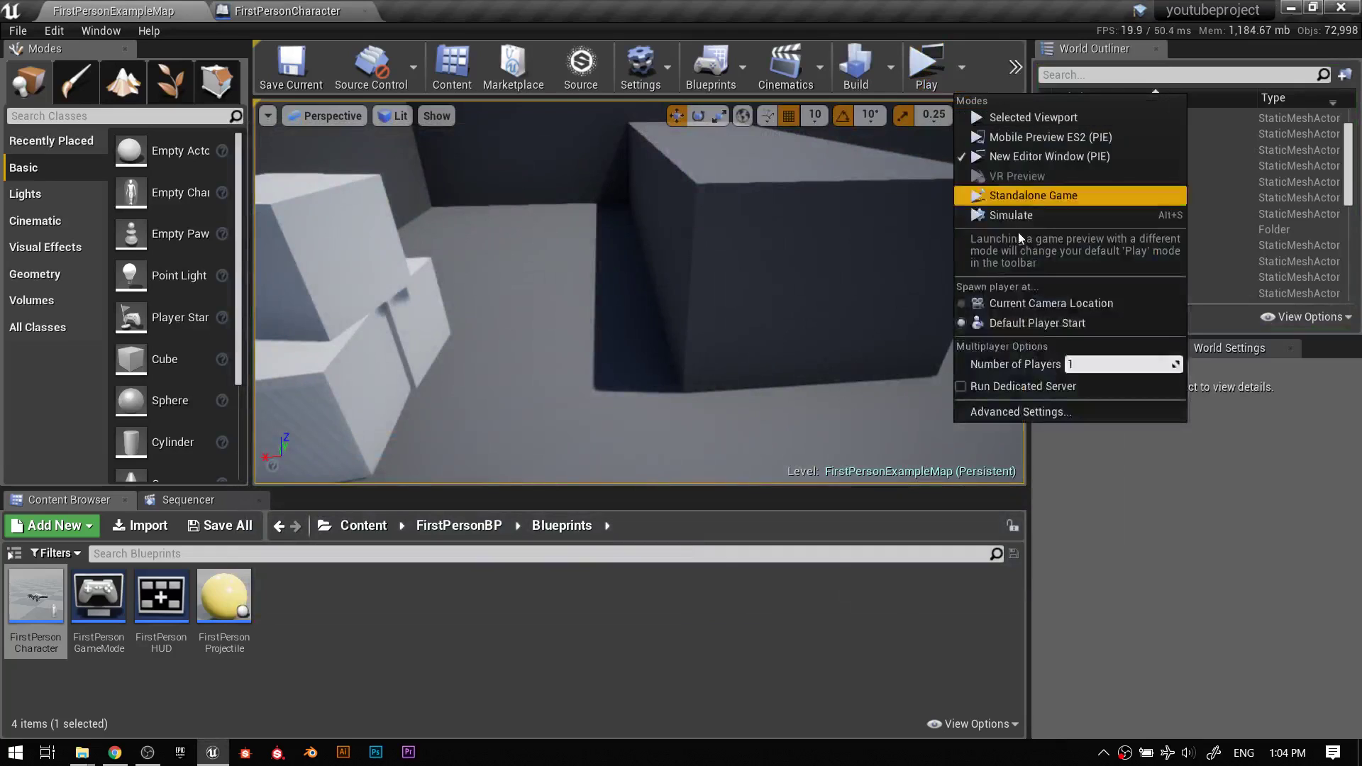
click(1051, 190)
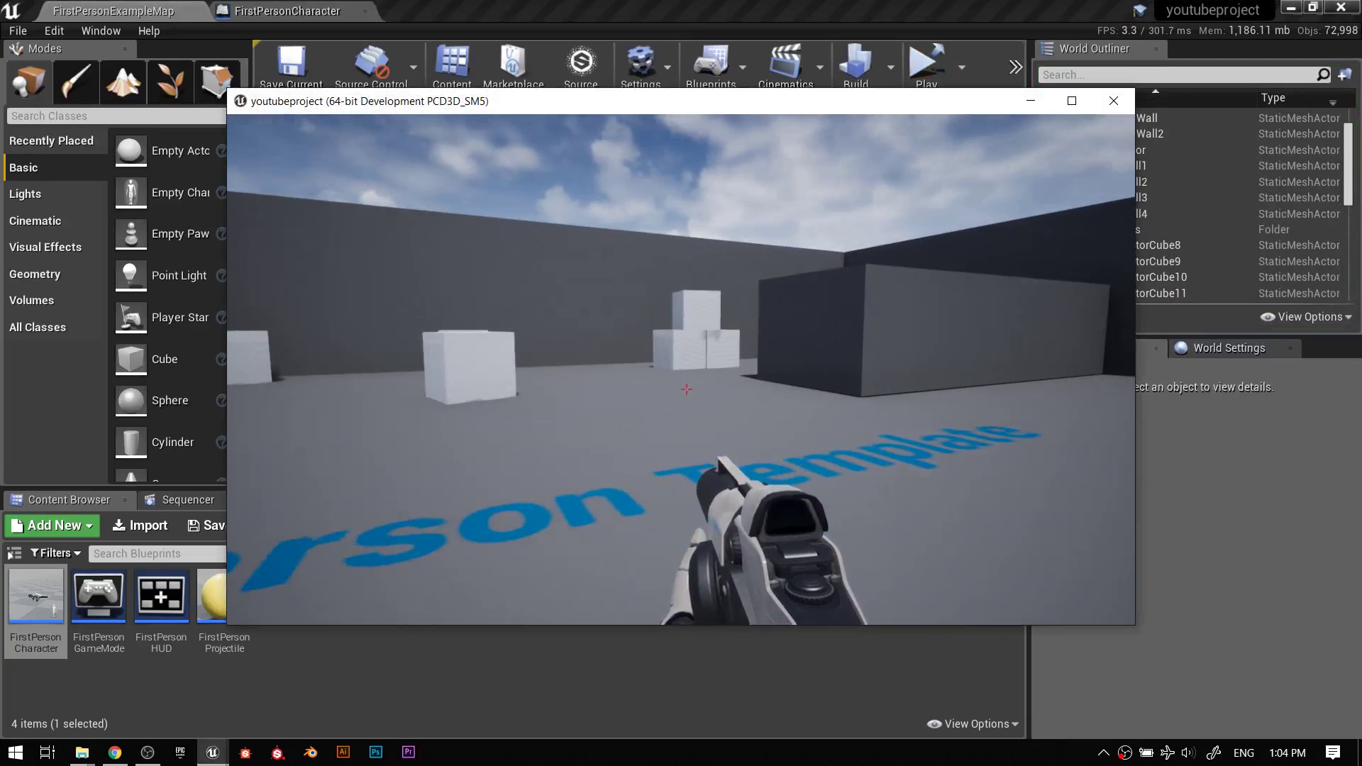
key(grave)
text(stat unit)
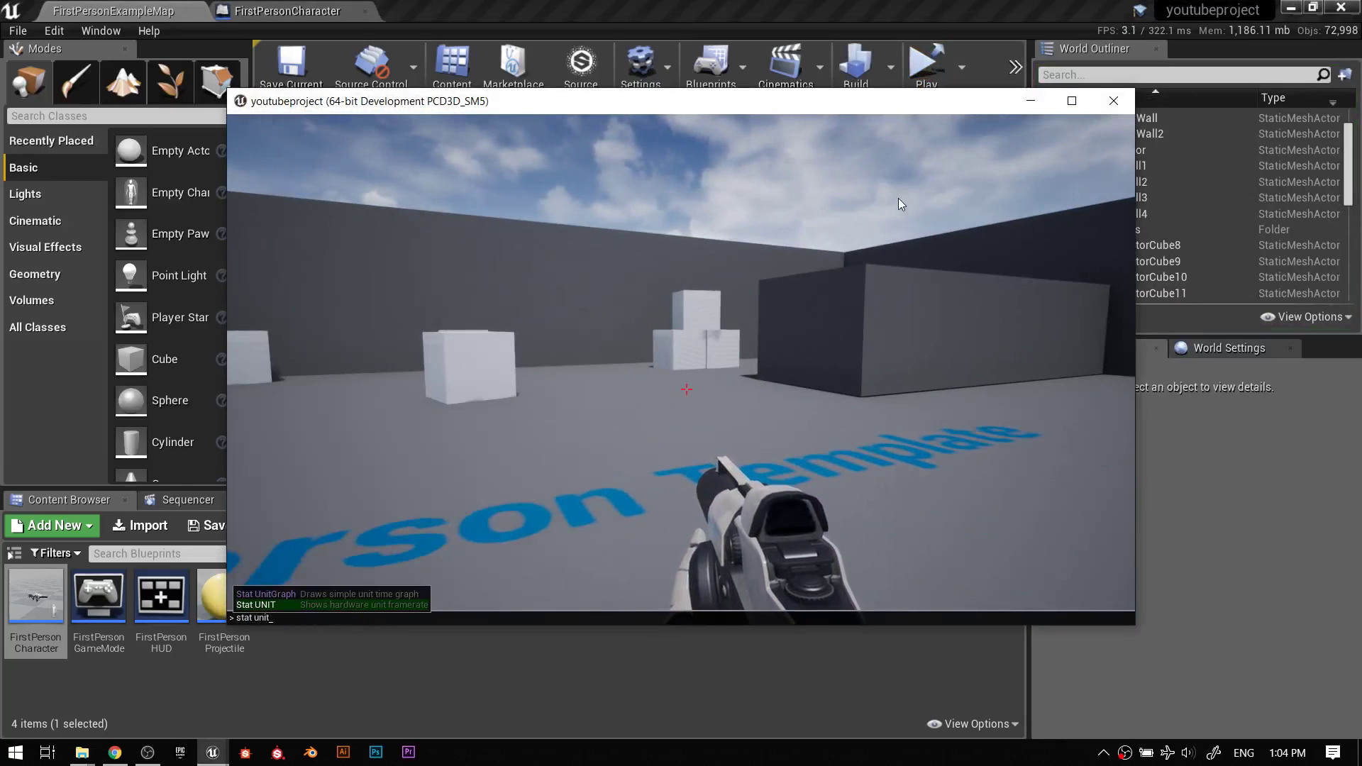
key(Return)
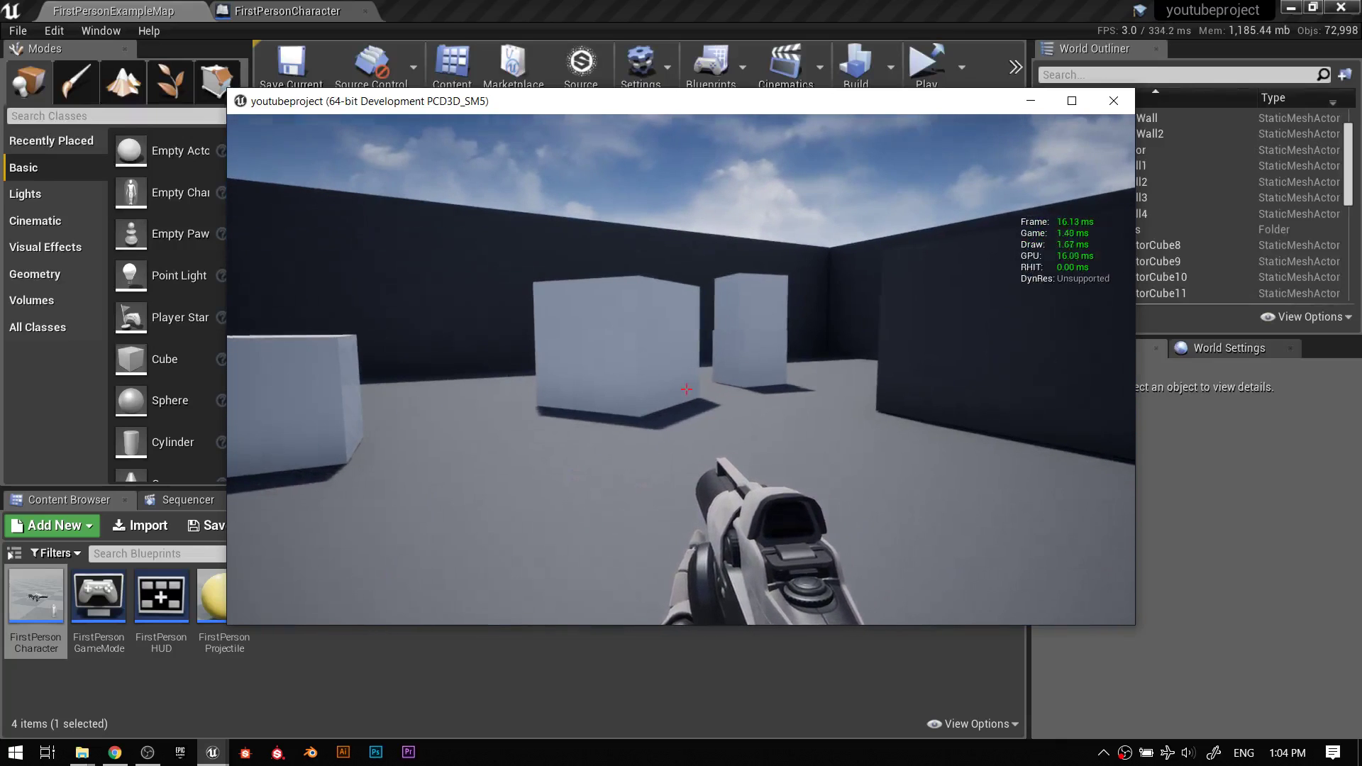
Quit the standalone game, then select the BigWall2 wall and frame it in the viewport.
key(Escape)
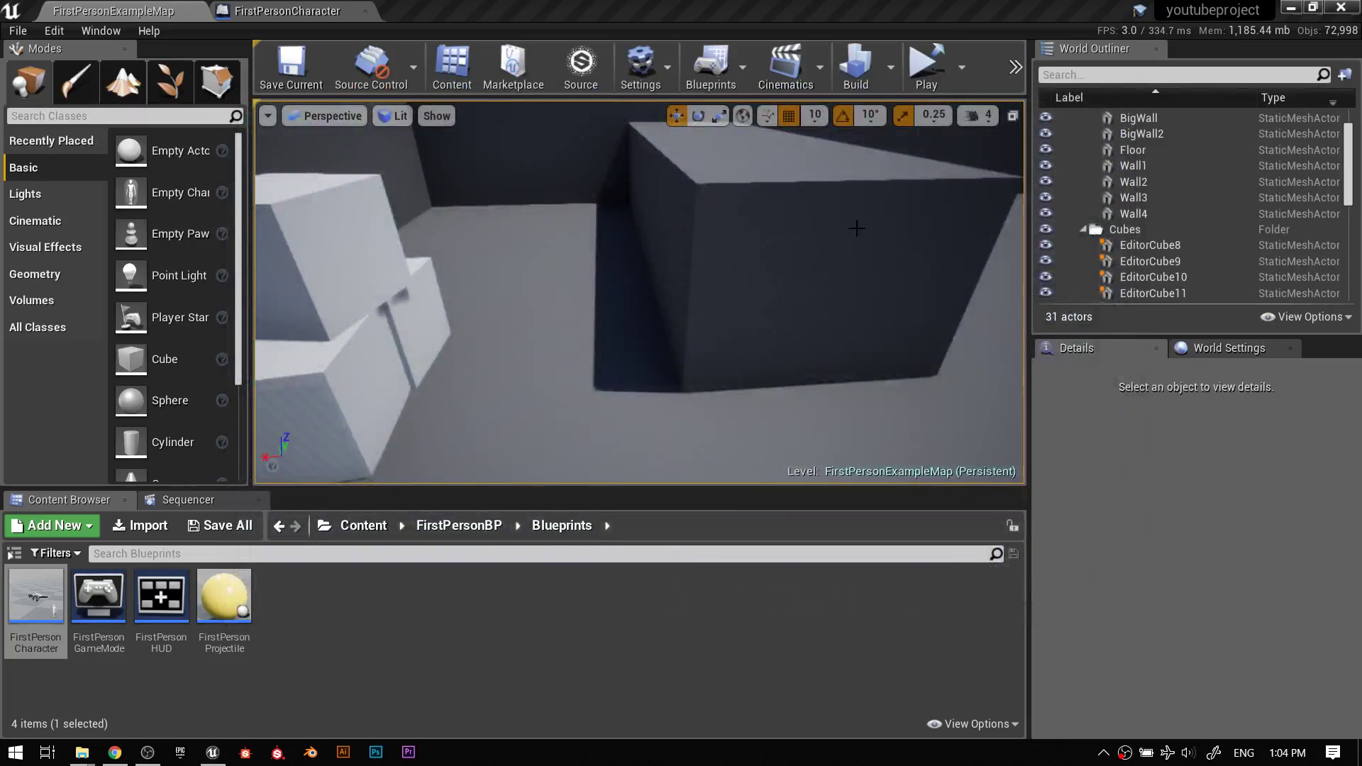
click(796, 199)
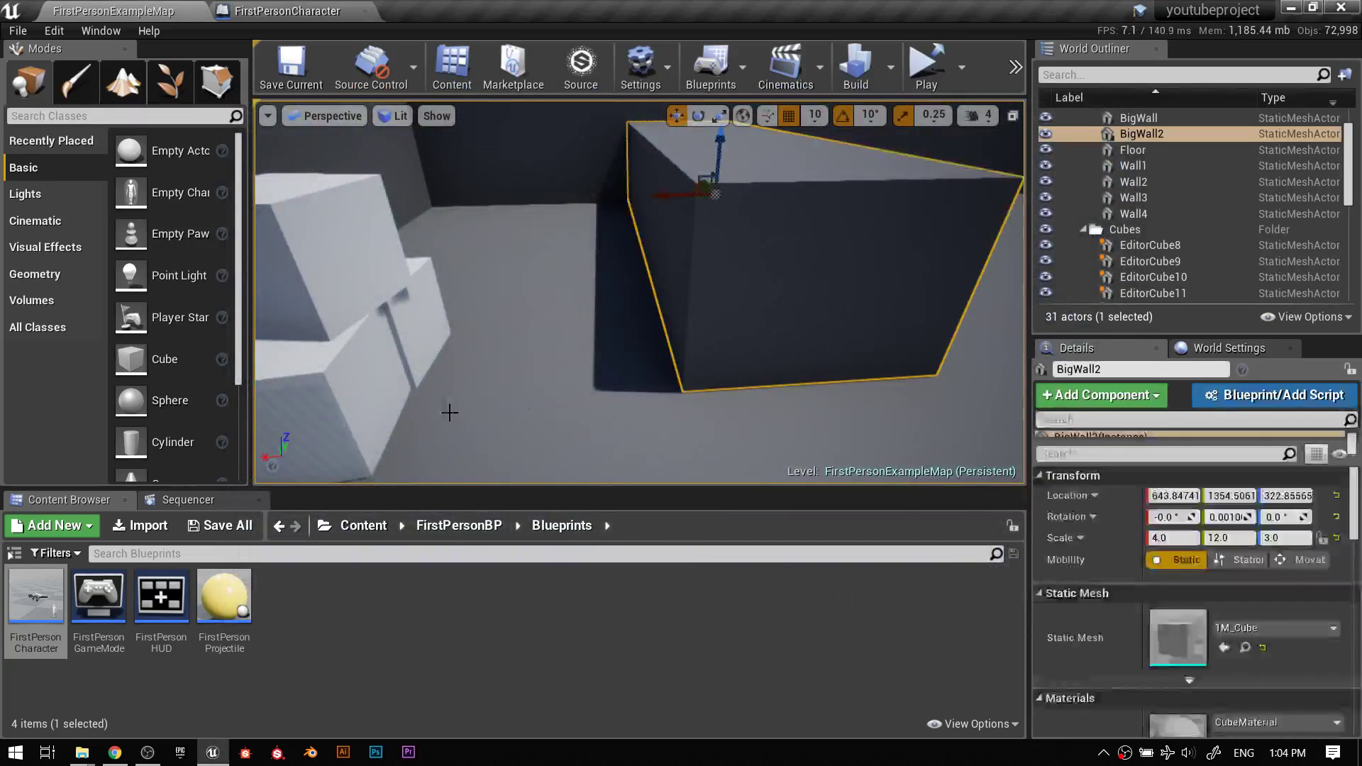
key(f)
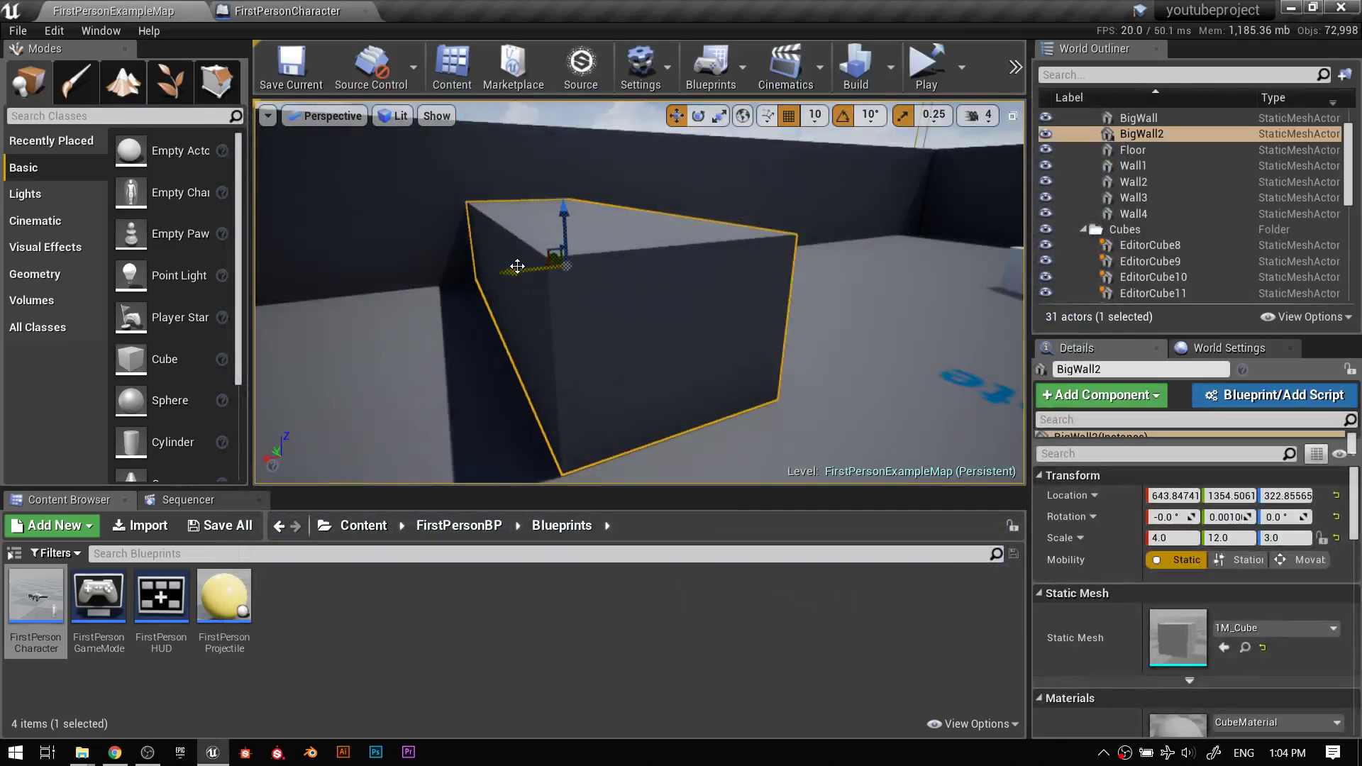
Duplicate BigWall2 along X into BigWall3 at X -316.15 and view the copy.
alt+drag(519, 268, 778, 261)
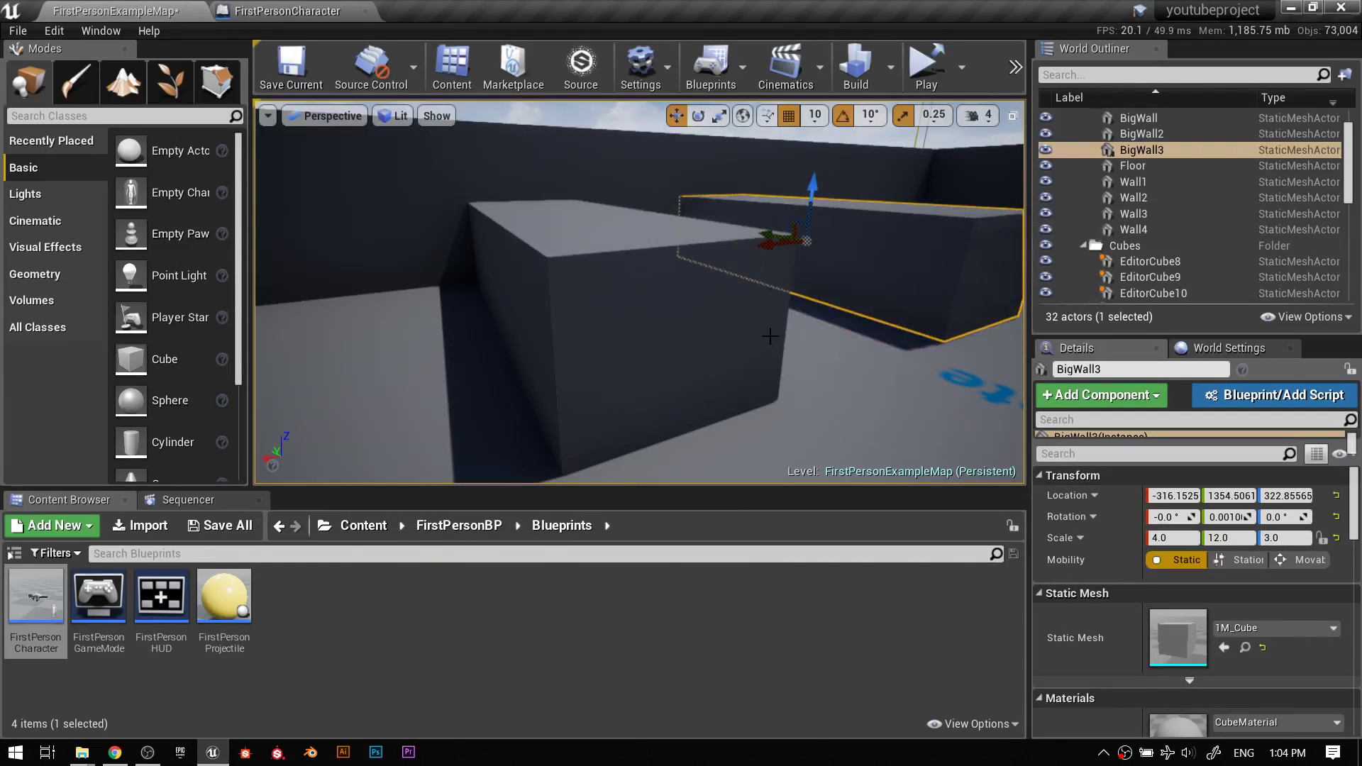
right_drag(770, 336, 769, 335)
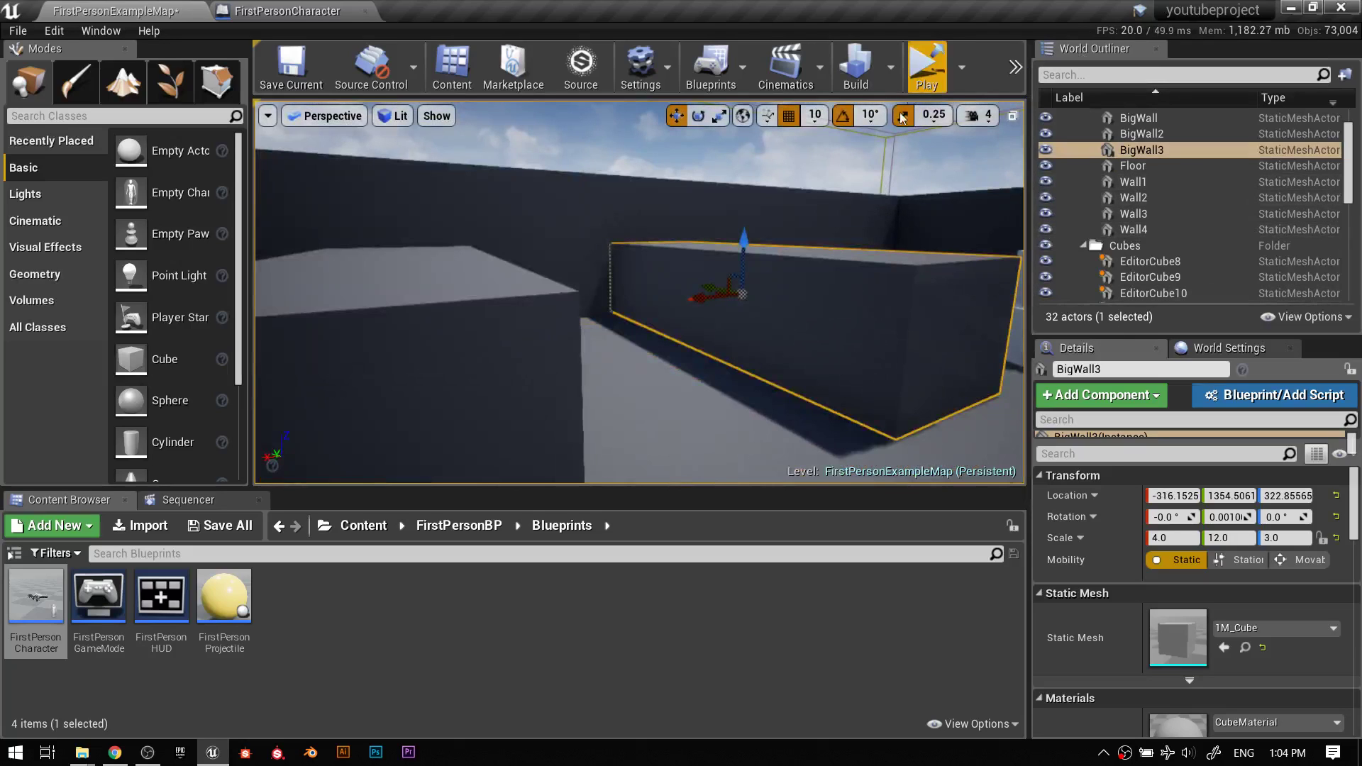
right_drag(679, 326, 680, 326)
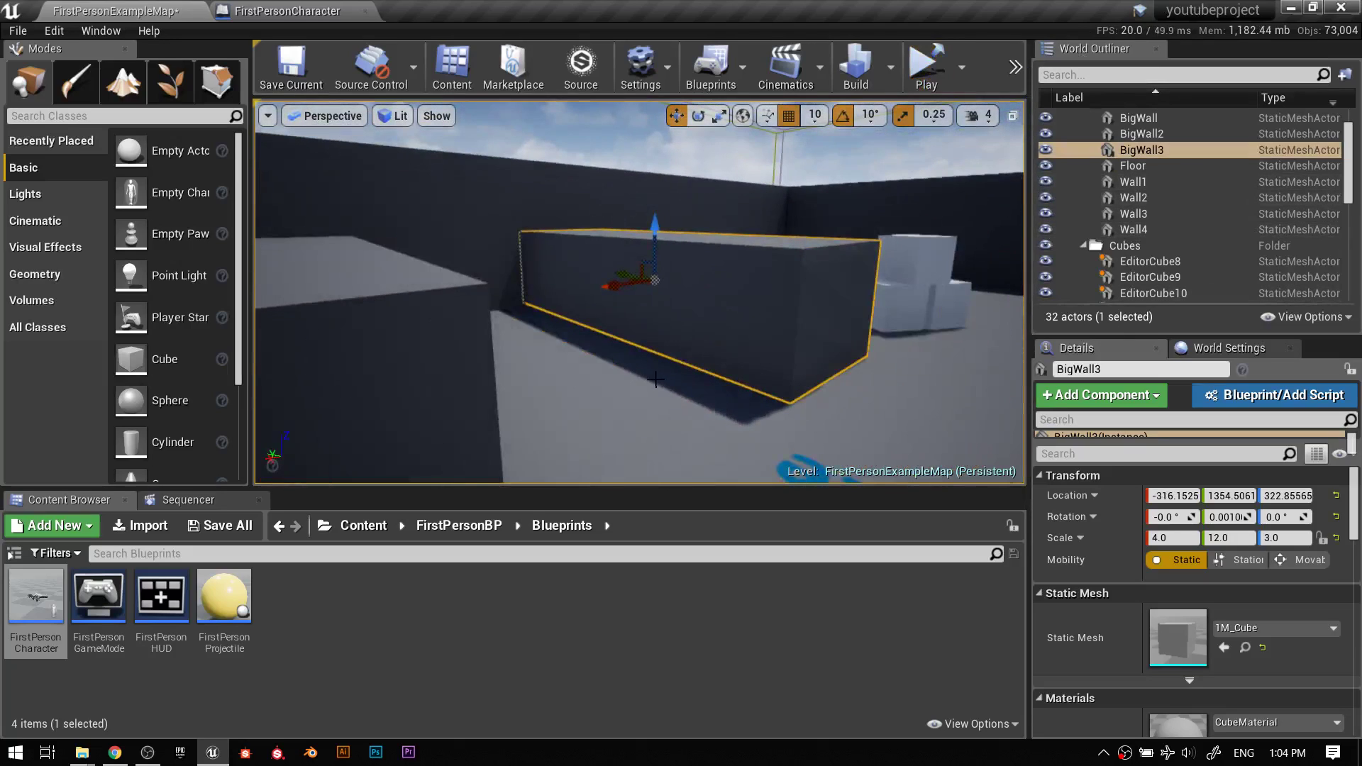